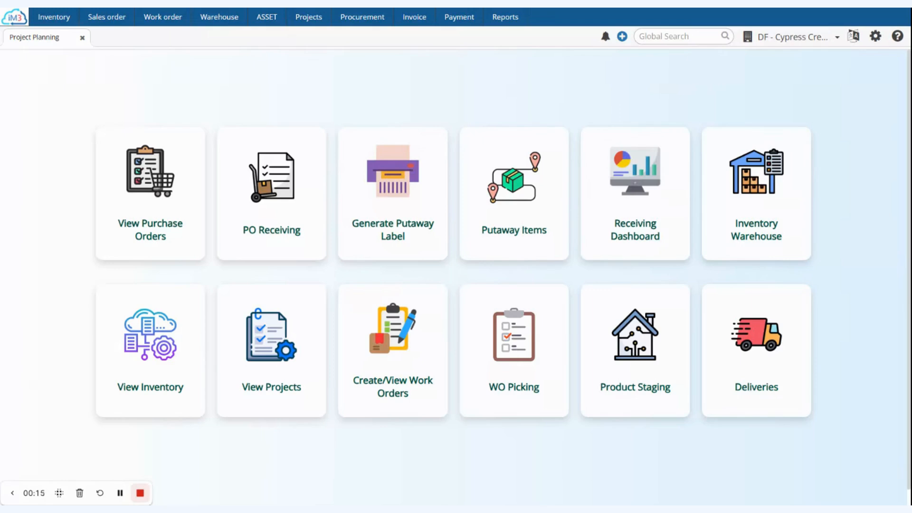
Open Quote/Estimates from the work order area and start a new quote
click(165, 20)
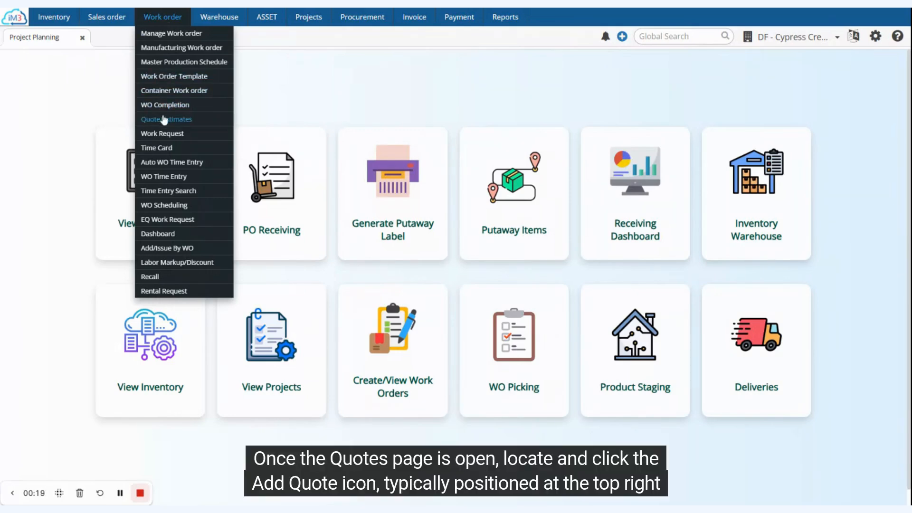
click(164, 120)
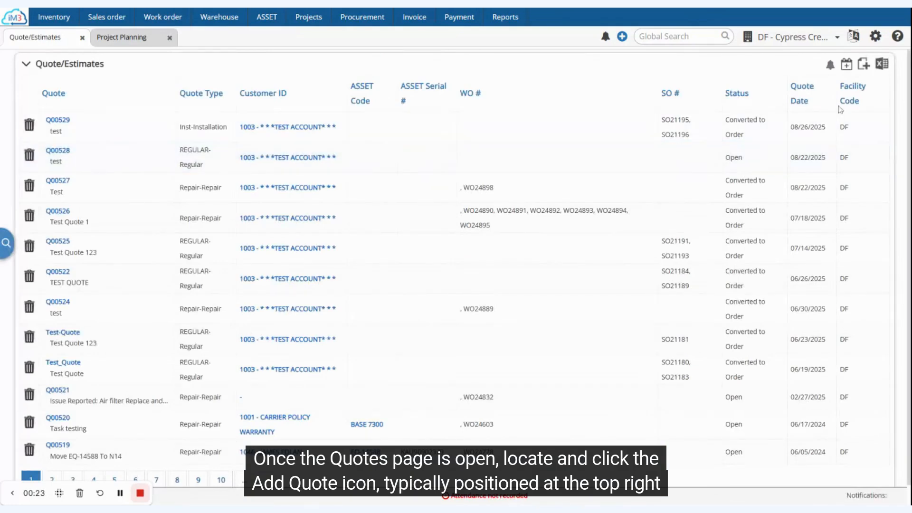
click(863, 65)
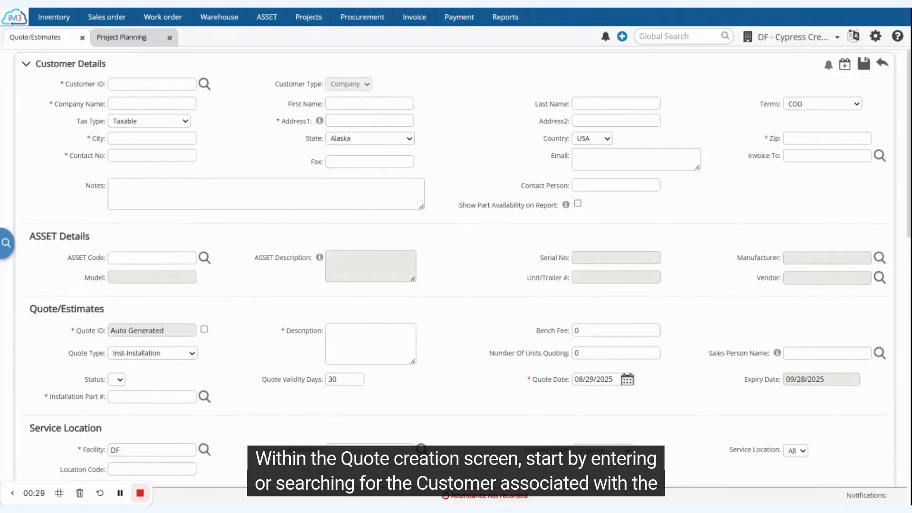
Search customers for "test" and select customer 1003 - ***TEST ACCOUNT***
click(152, 84)
text(test)
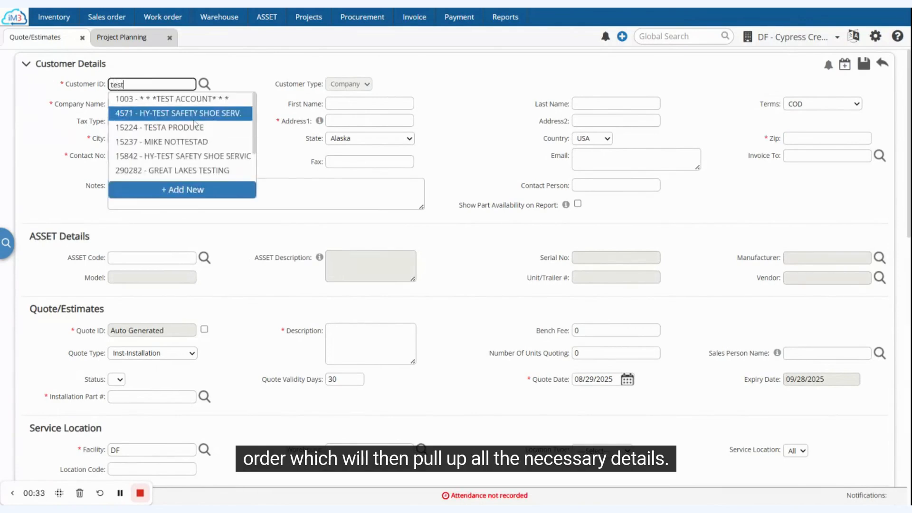
click(193, 100)
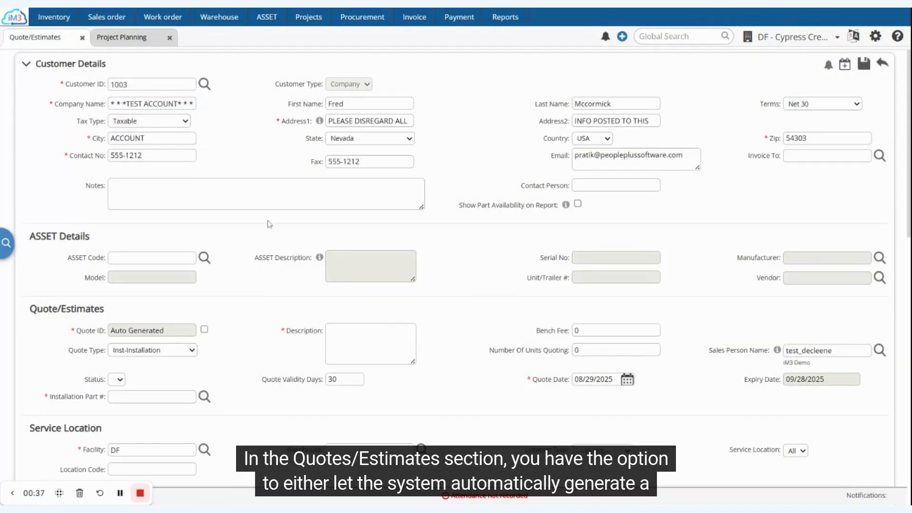
Set the quote type to Inst-Installation and the installation part to 5012555A
scroll(269, 224, down, 1)
scroll(269, 224, down, 1)
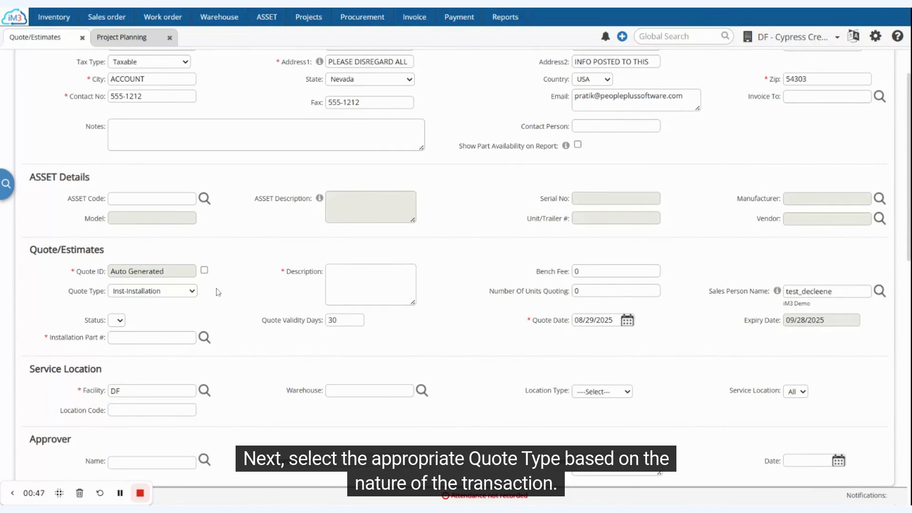
click(183, 292)
click(184, 308)
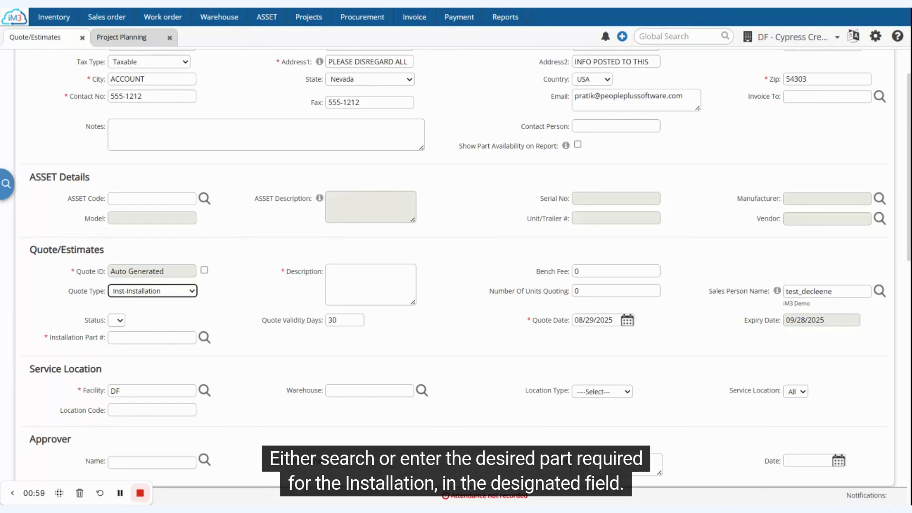
click(152, 338)
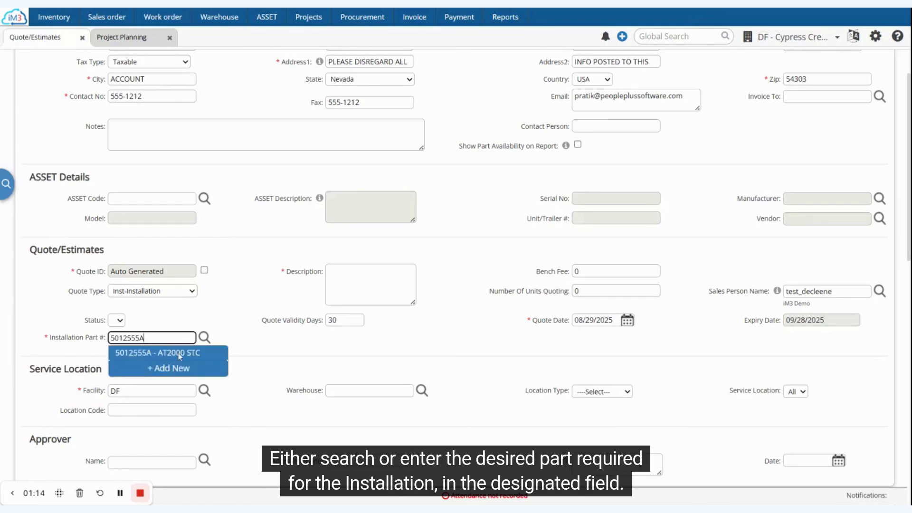
key(Tab)
Enter the description Test Quote and save the new quote
text(Tes)
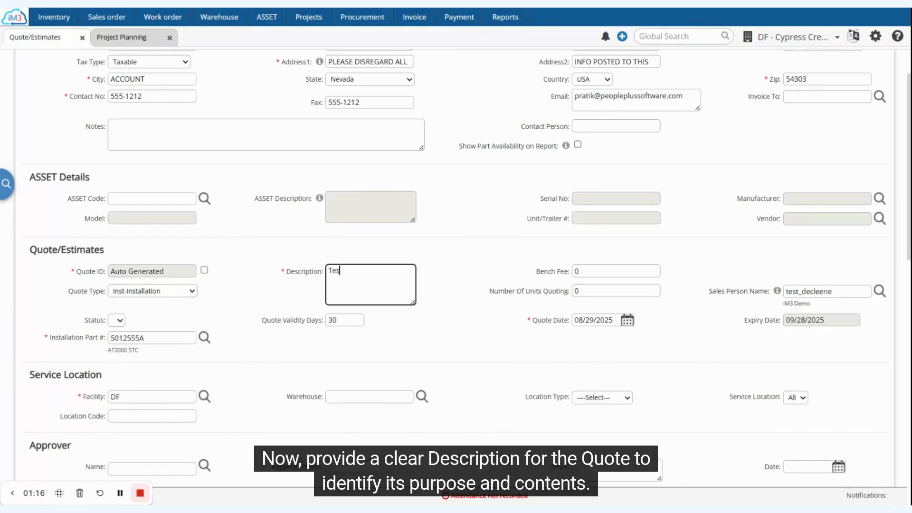
text(t Quote)
click(786, 172)
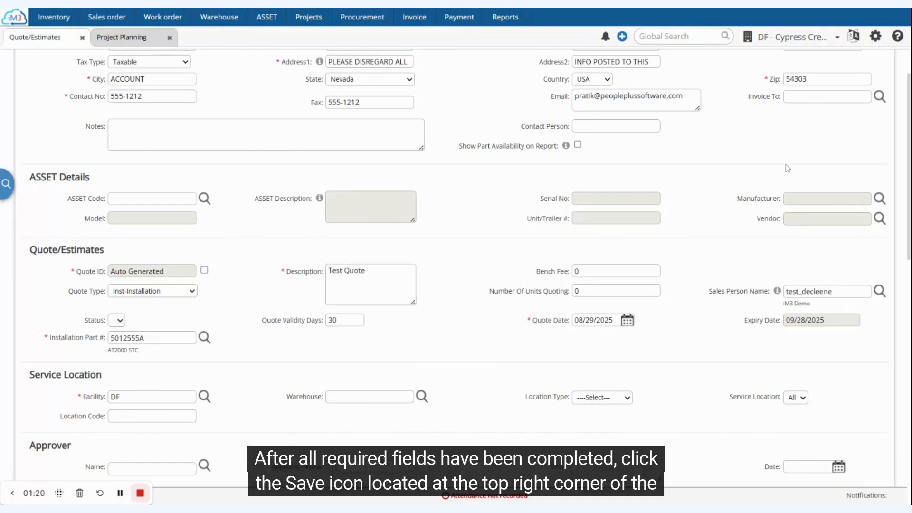
scroll(788, 169, up, 1)
click(863, 67)
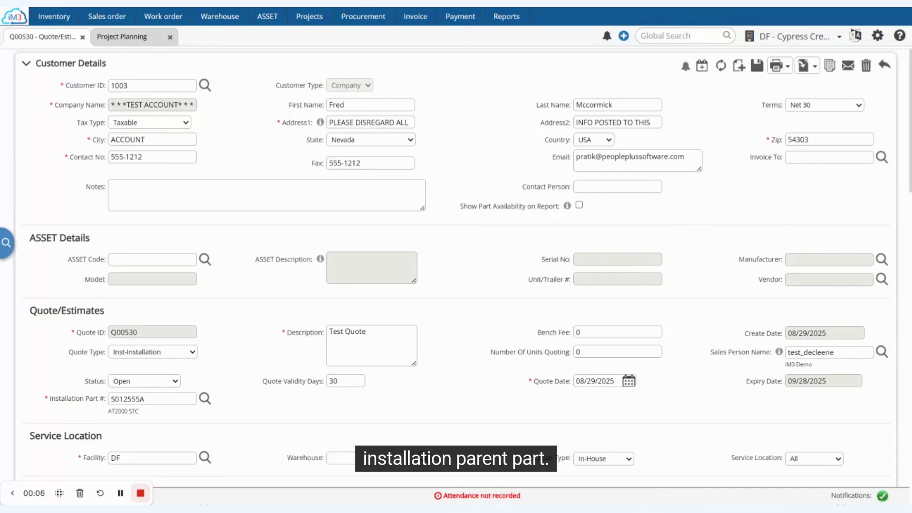
Open the add child part dialog for parent part 5012555A in the Part section
scroll(497, 367, down, 1)
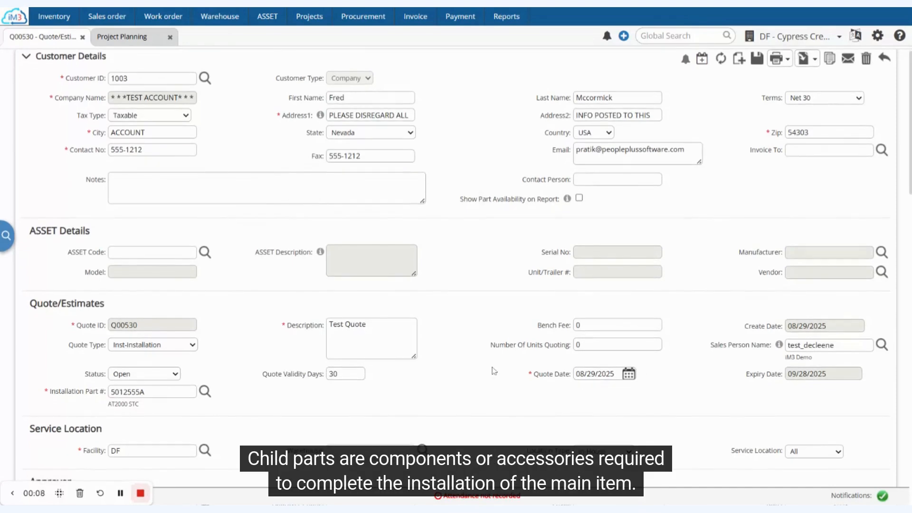
scroll(494, 370, down, 1)
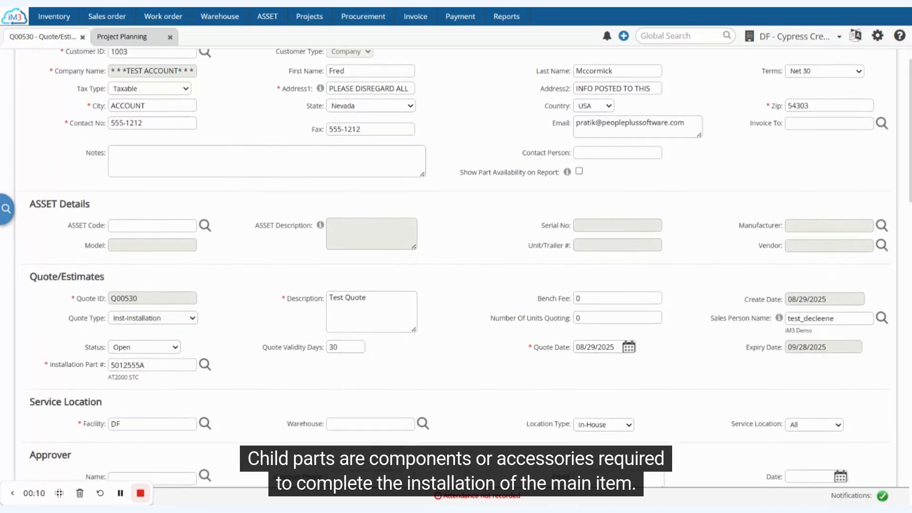
scroll(445, 269, up, 1)
scroll(447, 273, down, 8)
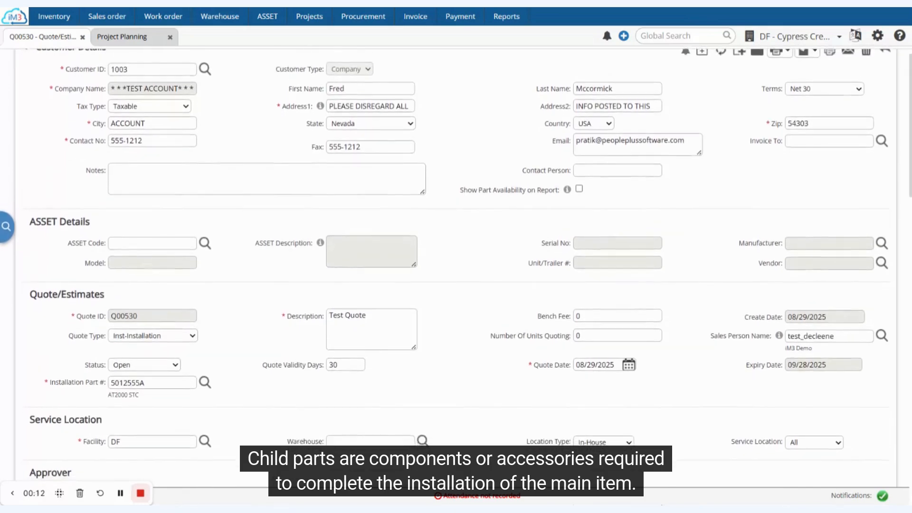
scroll(456, 273, down, 2)
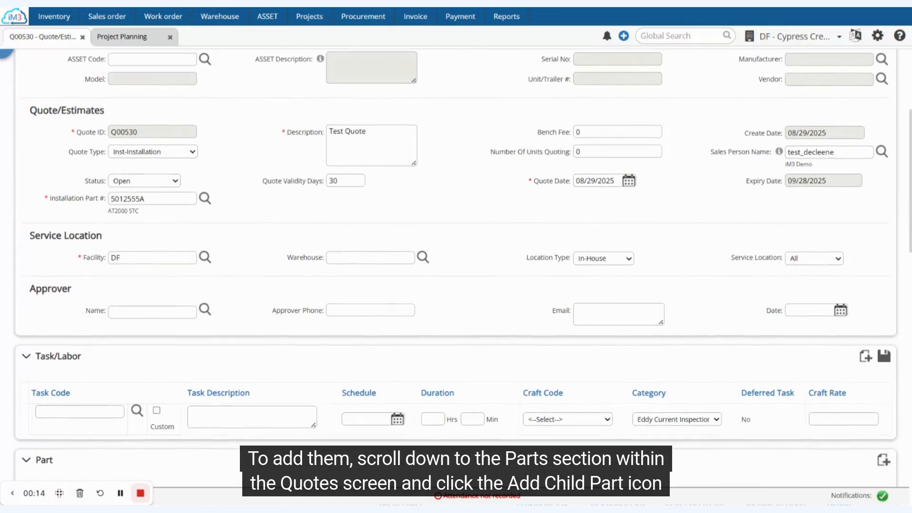
scroll(456, 268, down, 1)
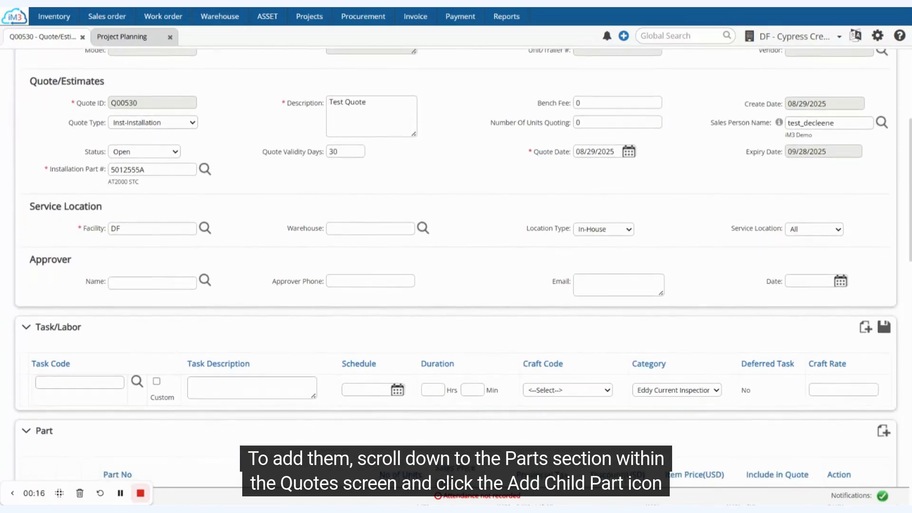
scroll(456, 268, down, 3)
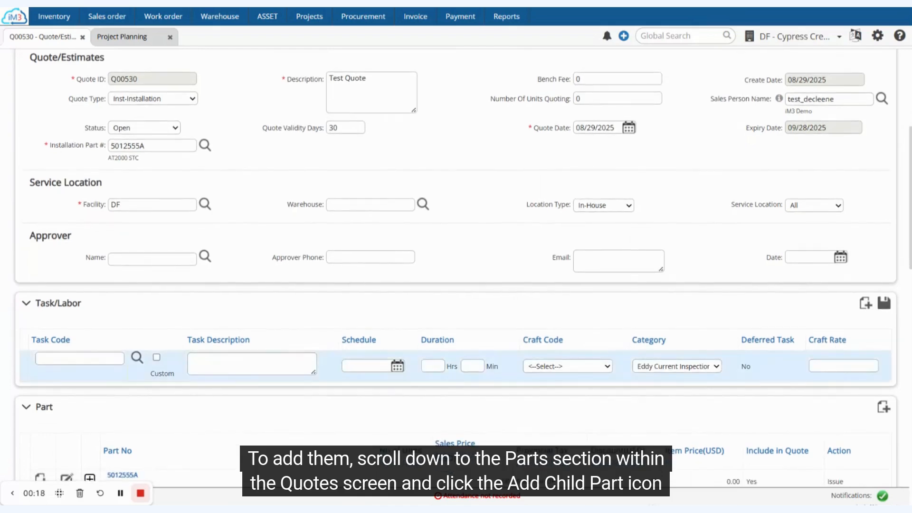
scroll(40, 333, down, 4)
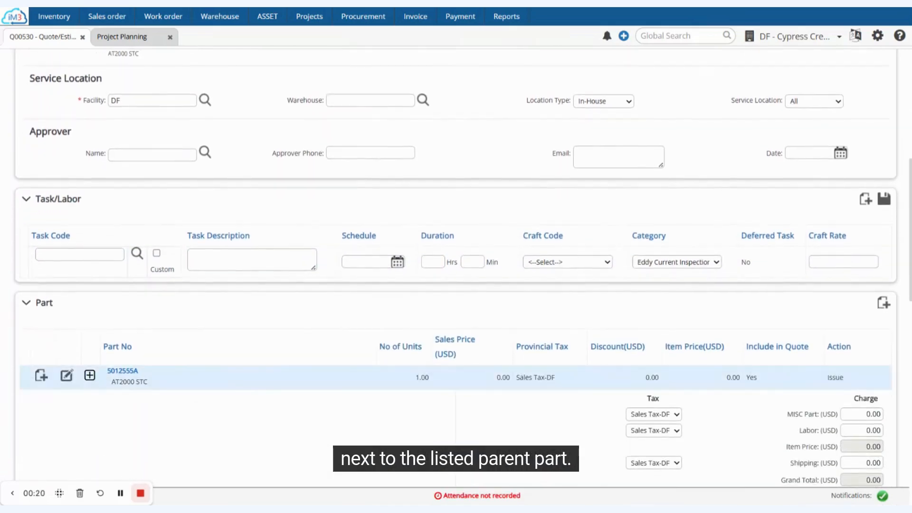
click(40, 327)
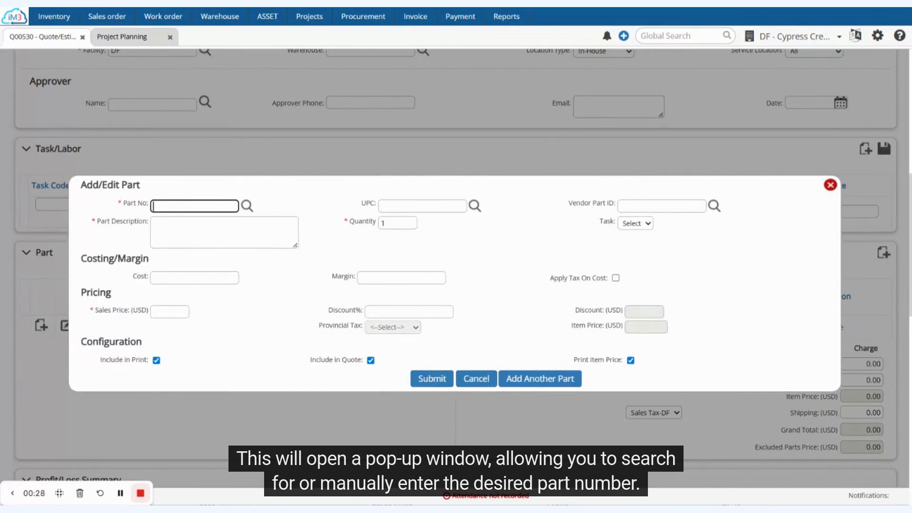
Add child part 2840459 with quantity 1.00 to the quote and submit it
text(2840459)
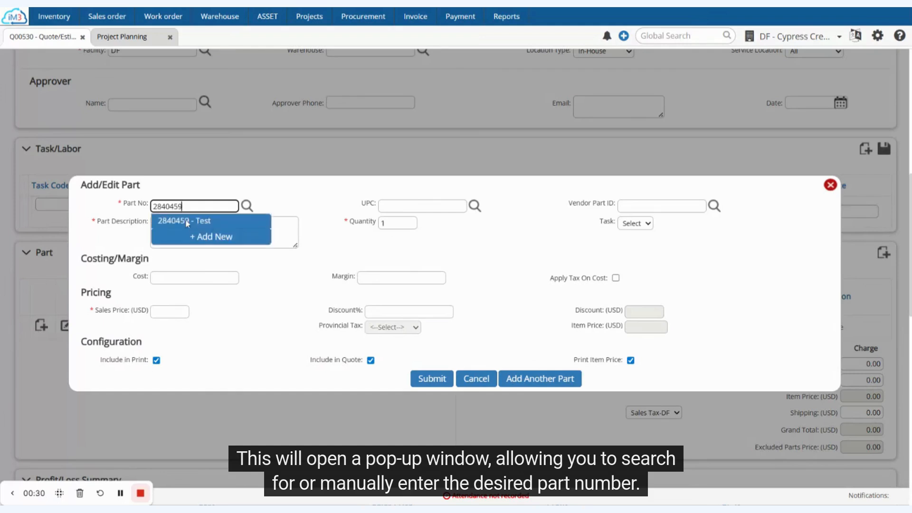
click(188, 221)
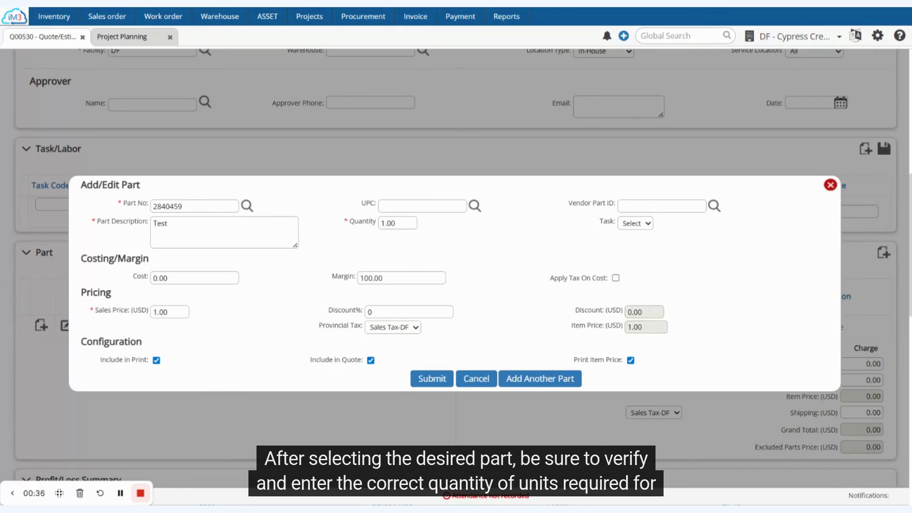
click(383, 223)
click(423, 237)
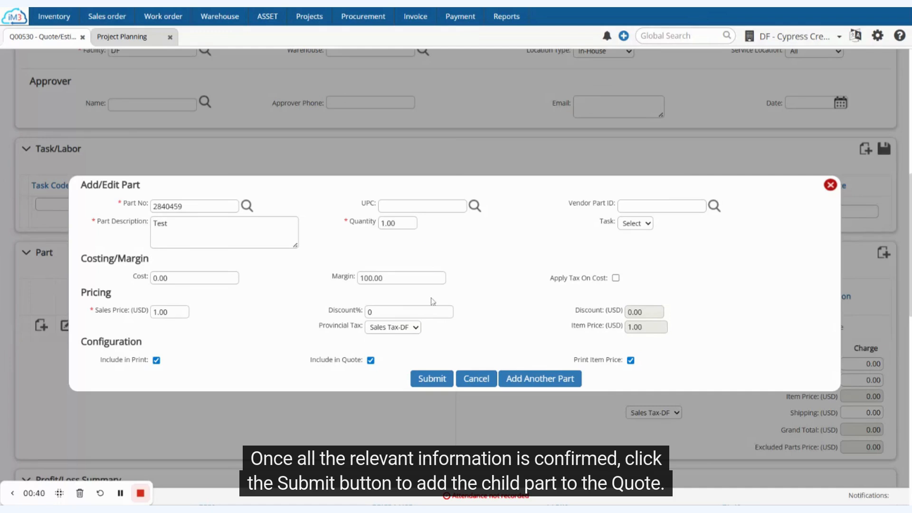
click(436, 378)
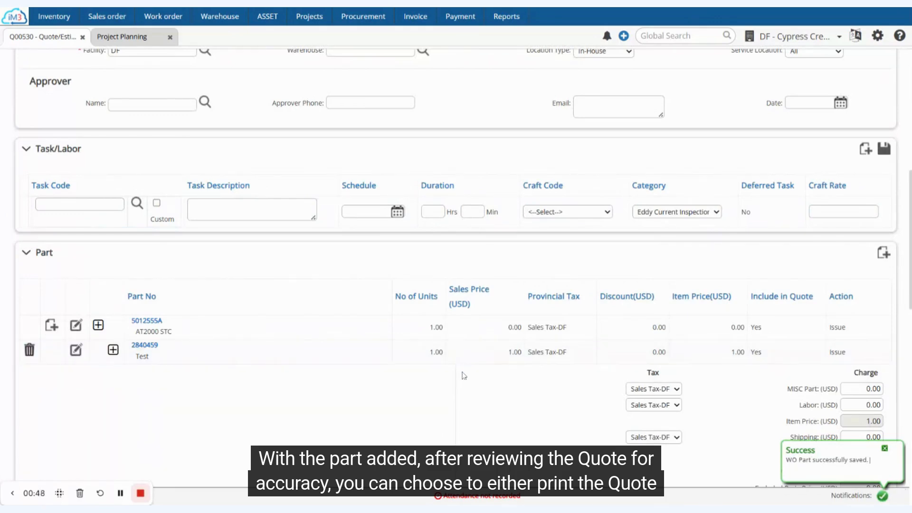
Change the quote status to Approved and save the quote
scroll(466, 373, up, 10)
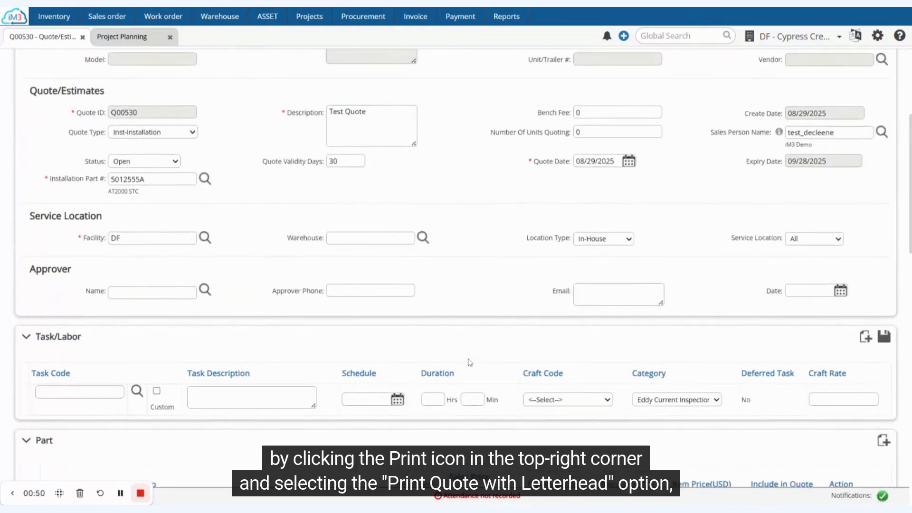
click(781, 67)
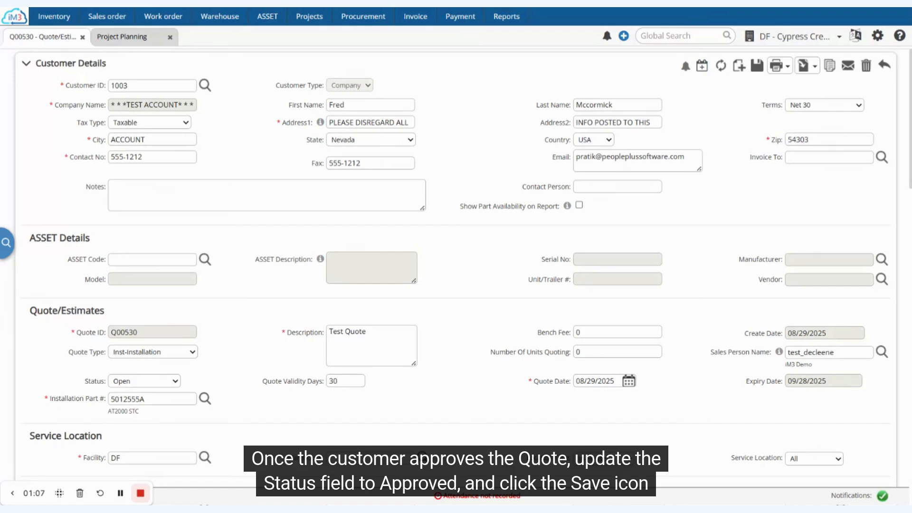
click(150, 381)
click(149, 411)
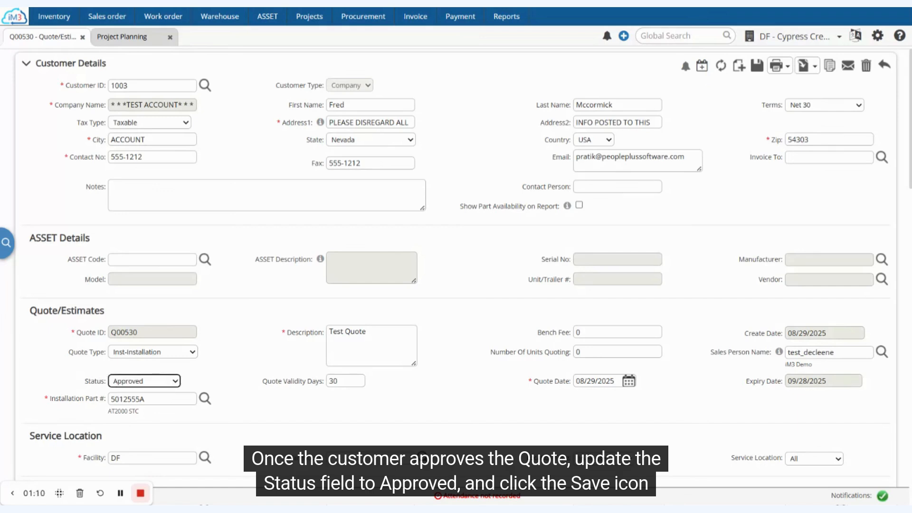
click(757, 69)
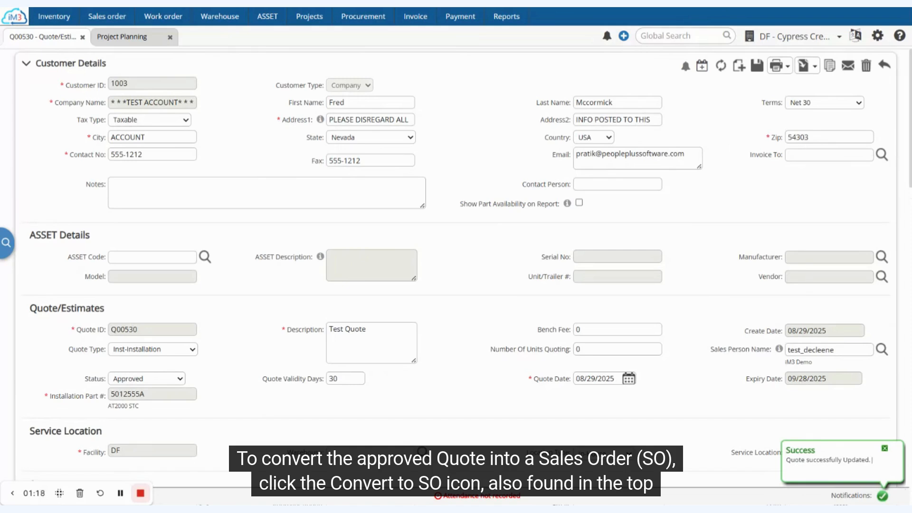
Convert the approved quote to a sales order for 1 unit with installation date 08/29/2025
click(805, 66)
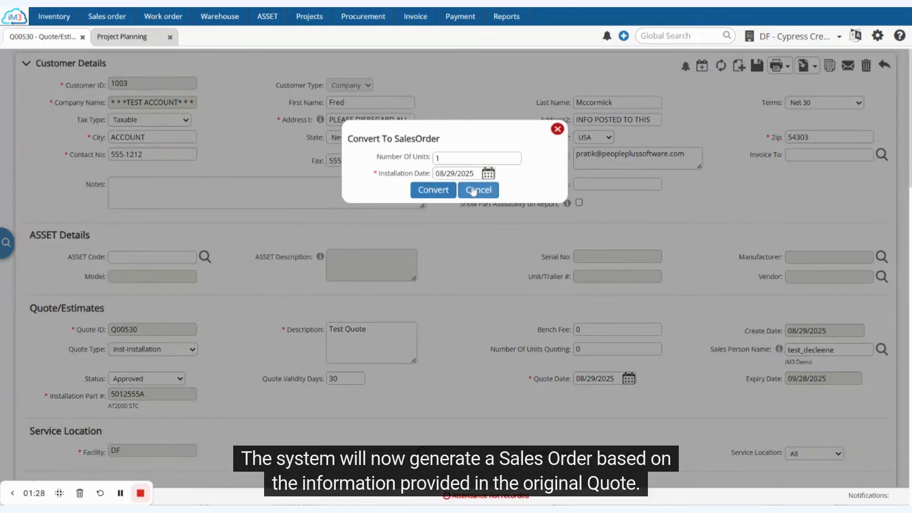
click(433, 190)
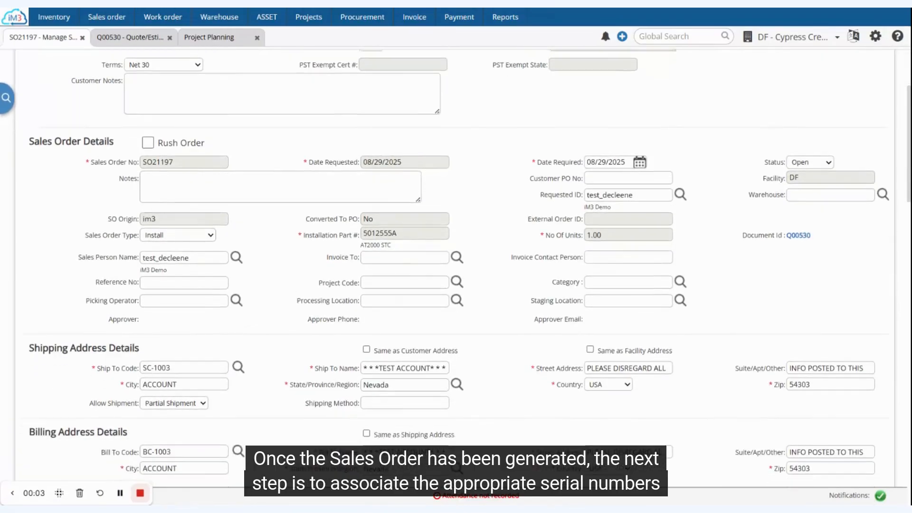
Assign serial number 123AB45 to installation part 5012555A in the item details and save the sales order
scroll(444, 268, down, 4)
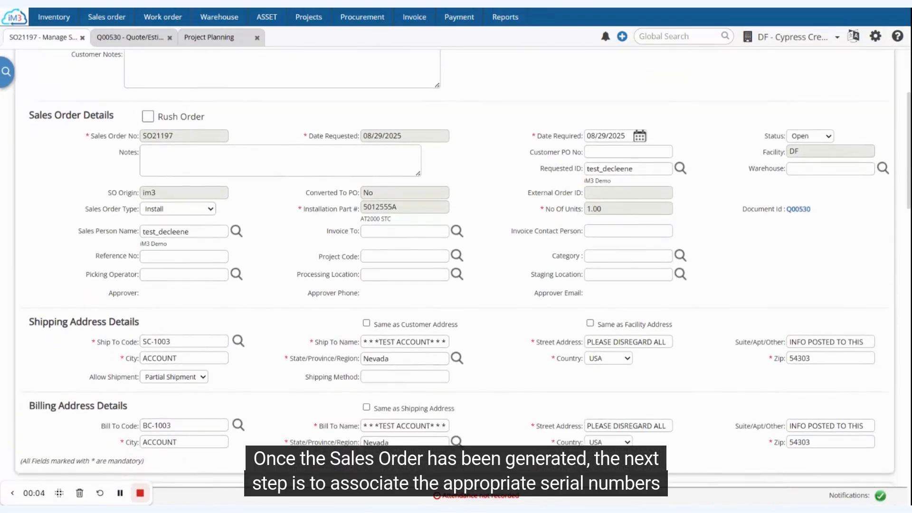
scroll(445, 268, down, 5)
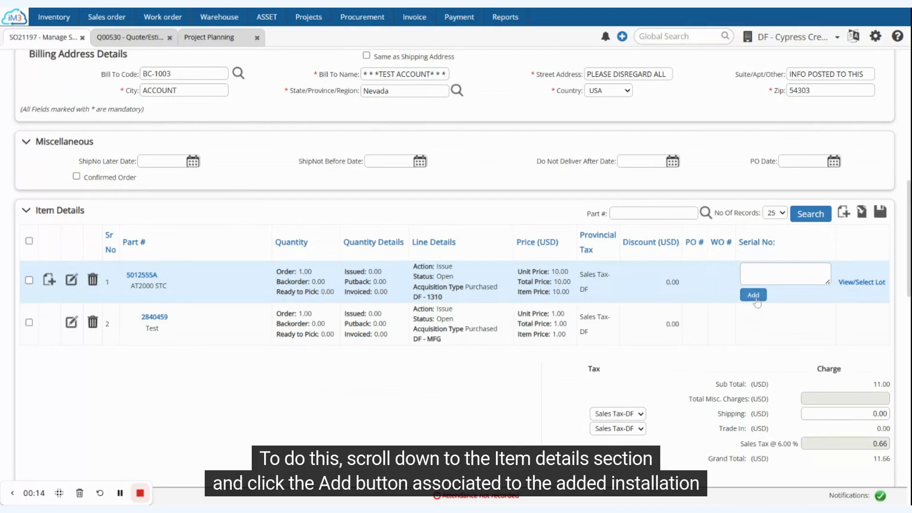
click(754, 295)
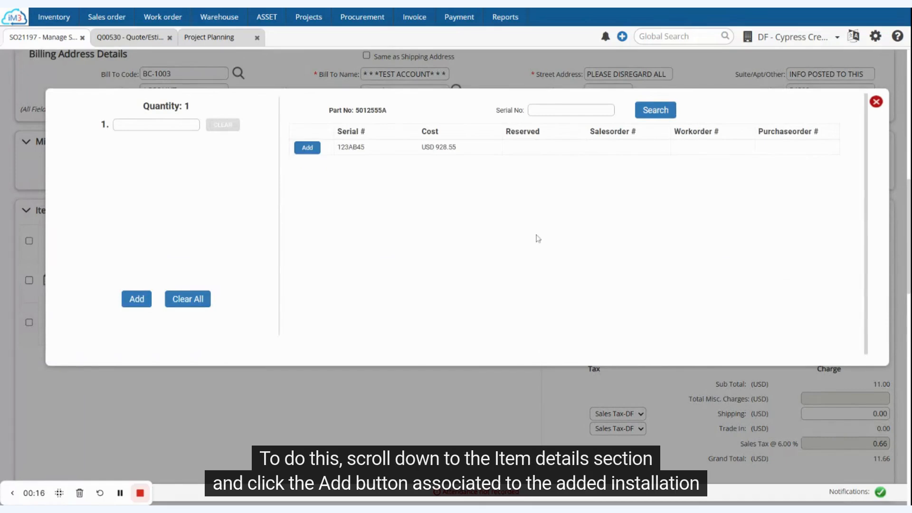
click(309, 151)
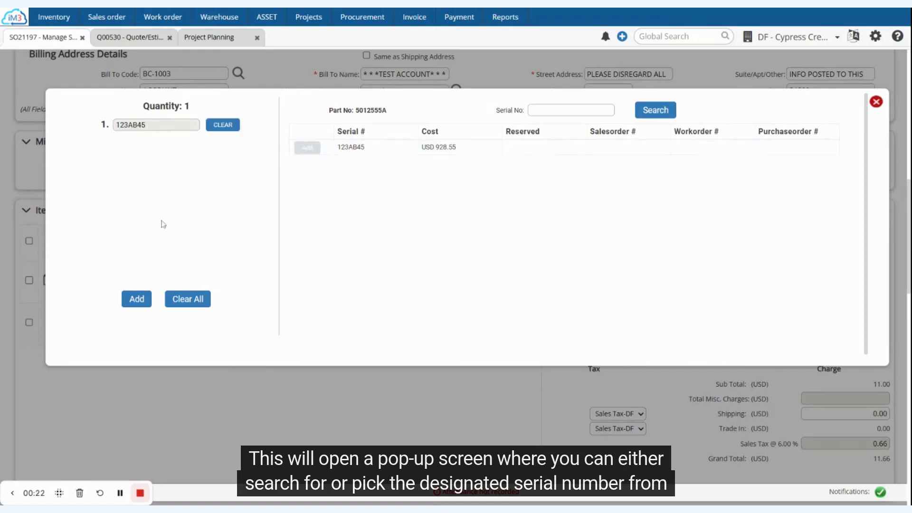
click(137, 300)
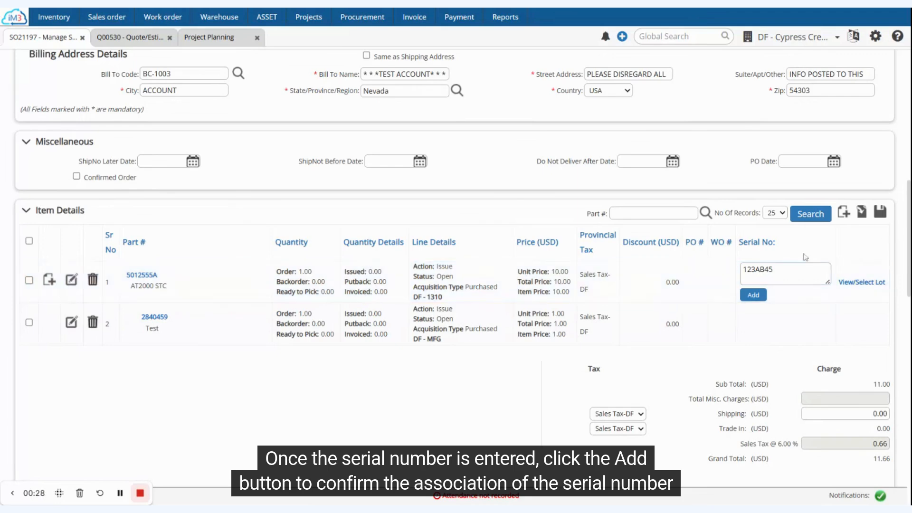
click(880, 214)
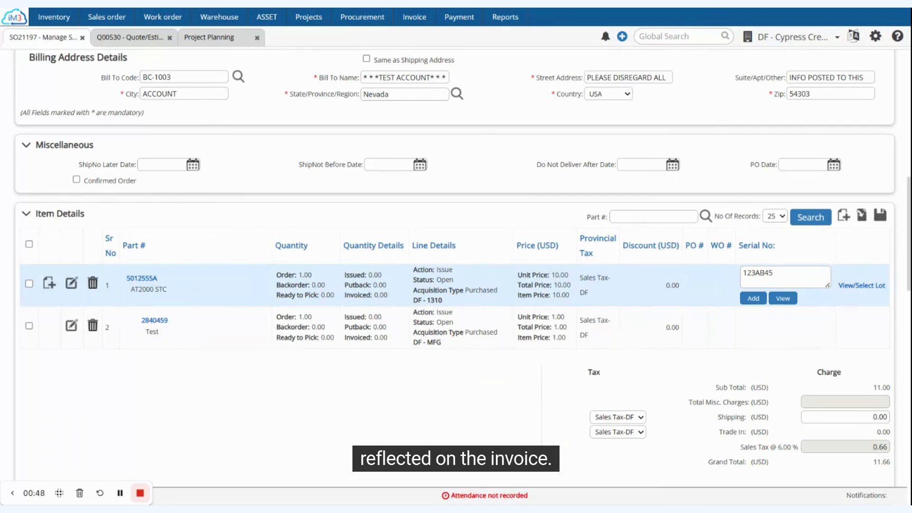
Open the parent part 5012555A's line item and save it with the Reserved flag enabled
click(72, 286)
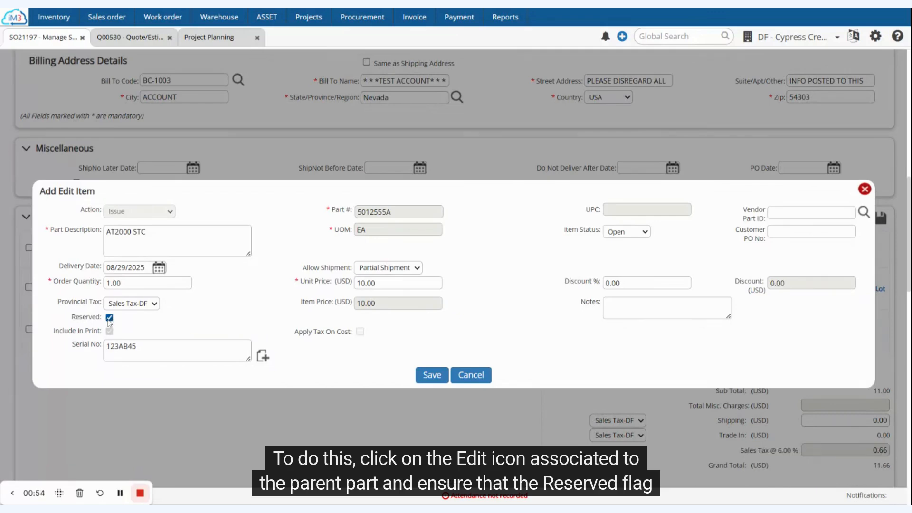
click(423, 378)
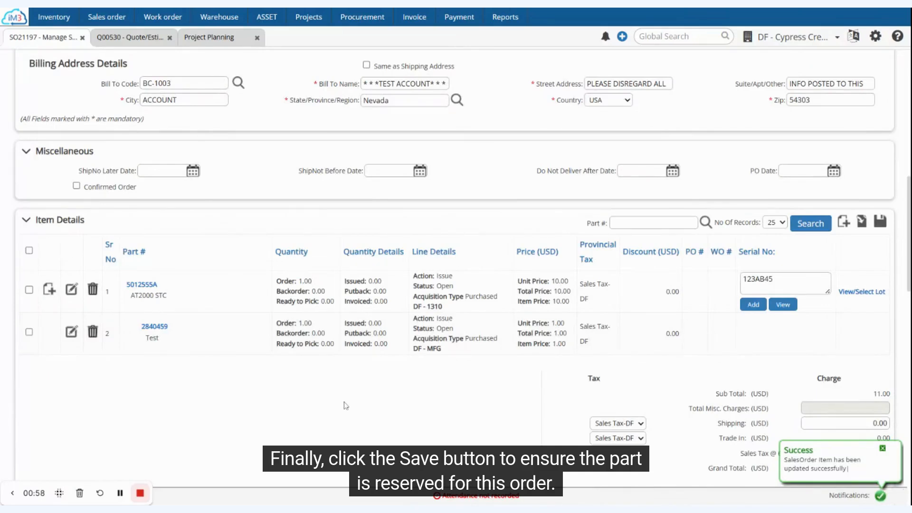
Enable Roll Up Pricing to Parent Part on child part 2840459's line item and save it
scroll(345, 406, down, 1)
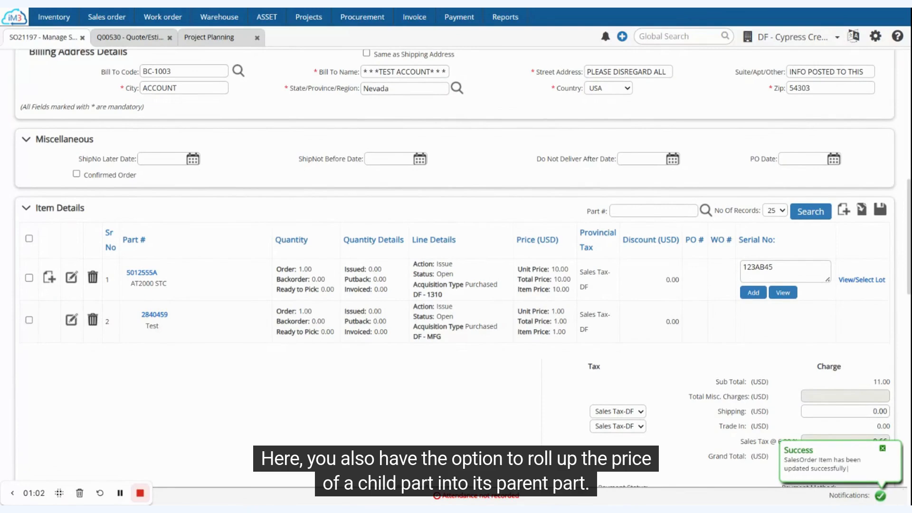
click(71, 320)
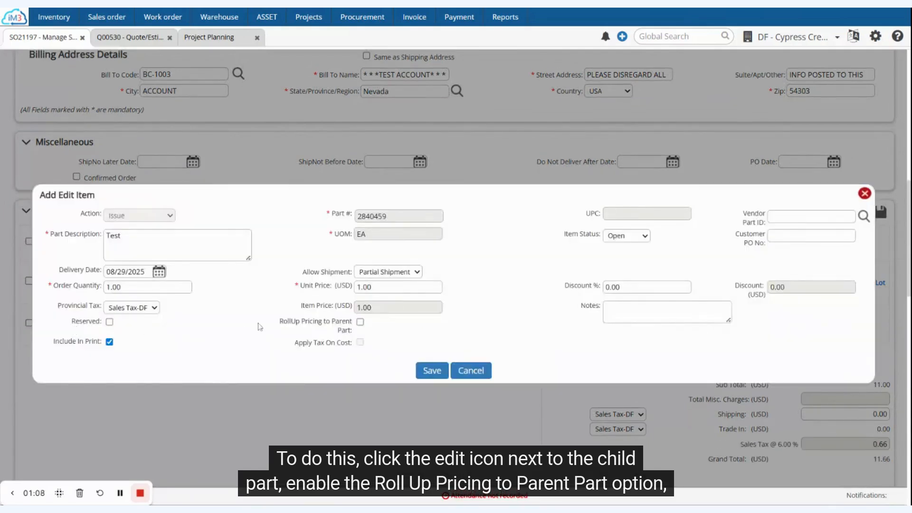
click(360, 322)
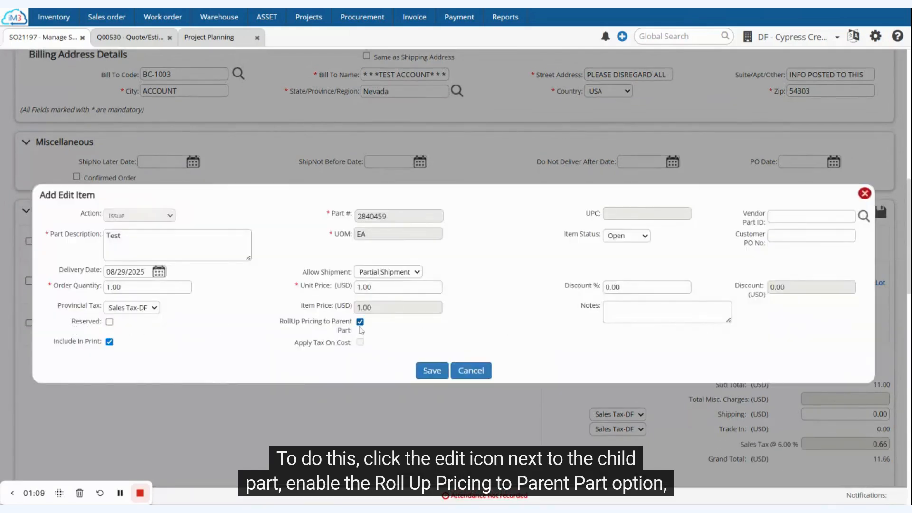
click(425, 371)
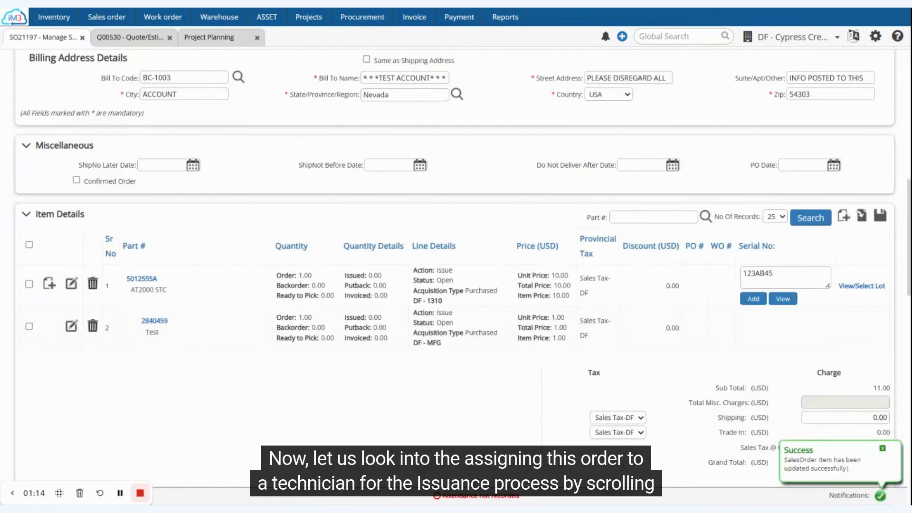
Search 'test' in the Picking Operator field, assign the matching user, and save the sales order
scroll(458, 277, down, 2)
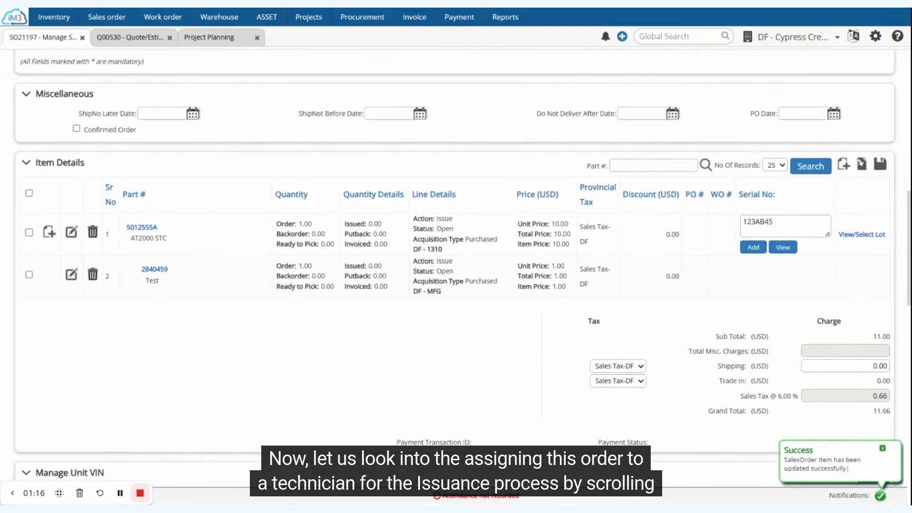
scroll(455, 277, up, 9)
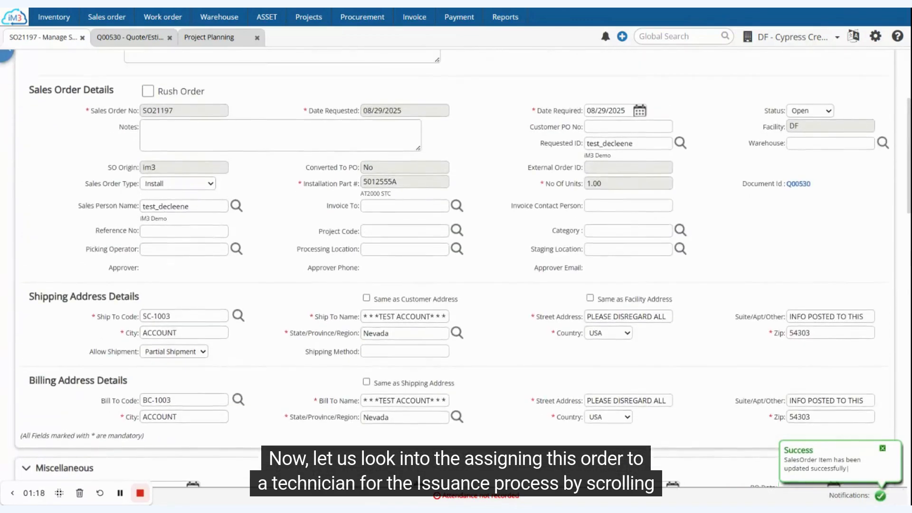
click(209, 323)
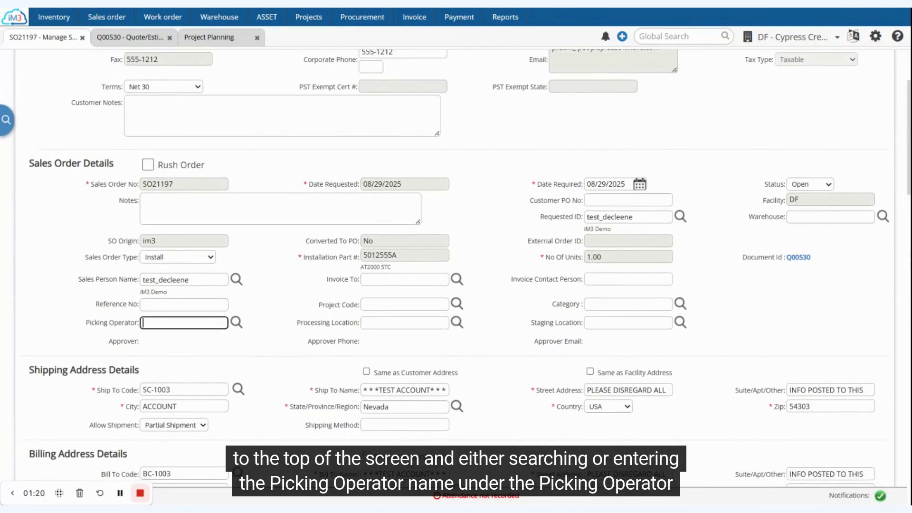
text(test)
click(202, 344)
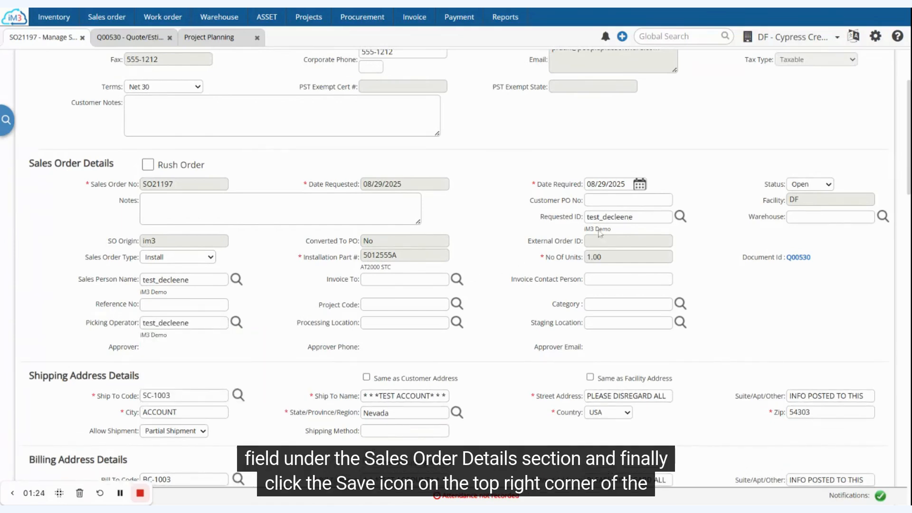
scroll(709, 179, up, 3)
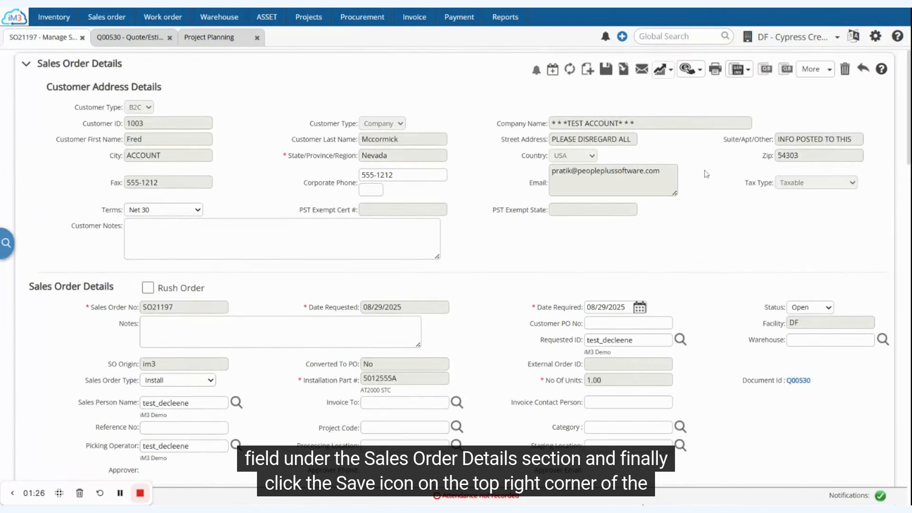
click(606, 71)
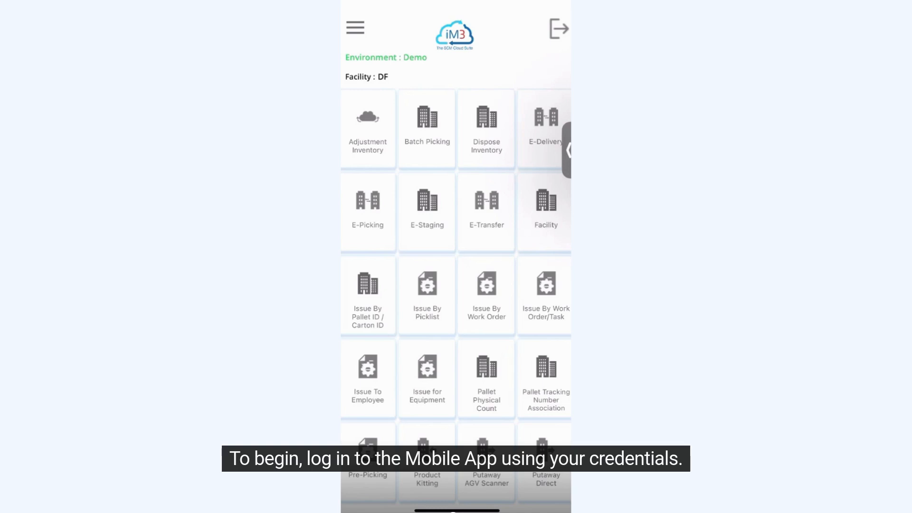
In the mobile app, open E-Picking by sales order, select SO21197, and start picking
click(367, 212)
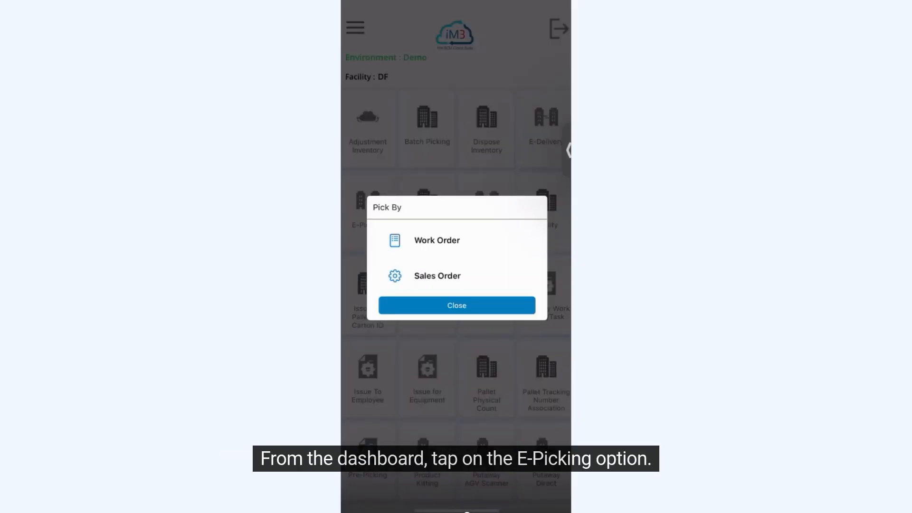
click(437, 276)
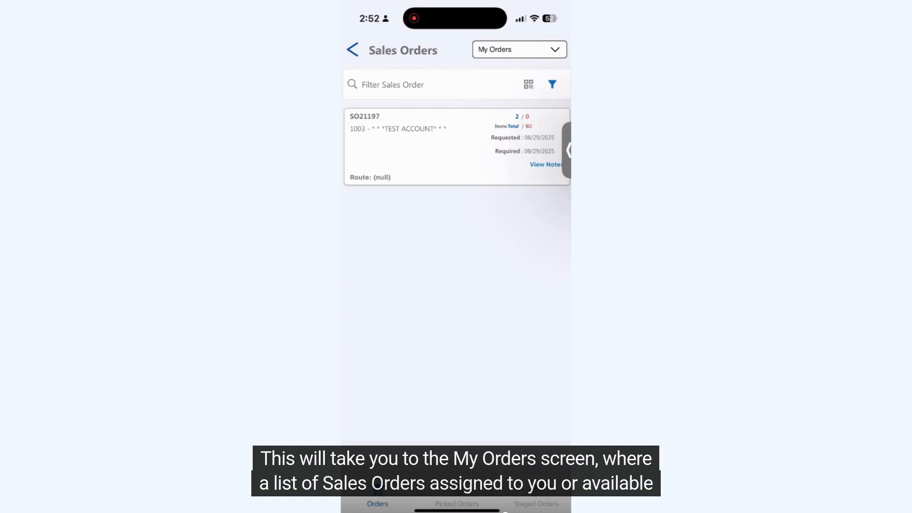
click(418, 143)
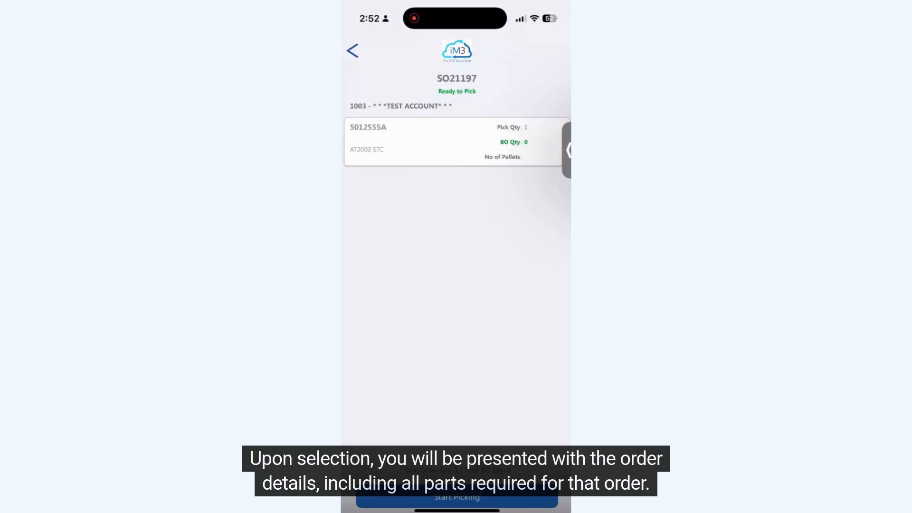
click(456, 497)
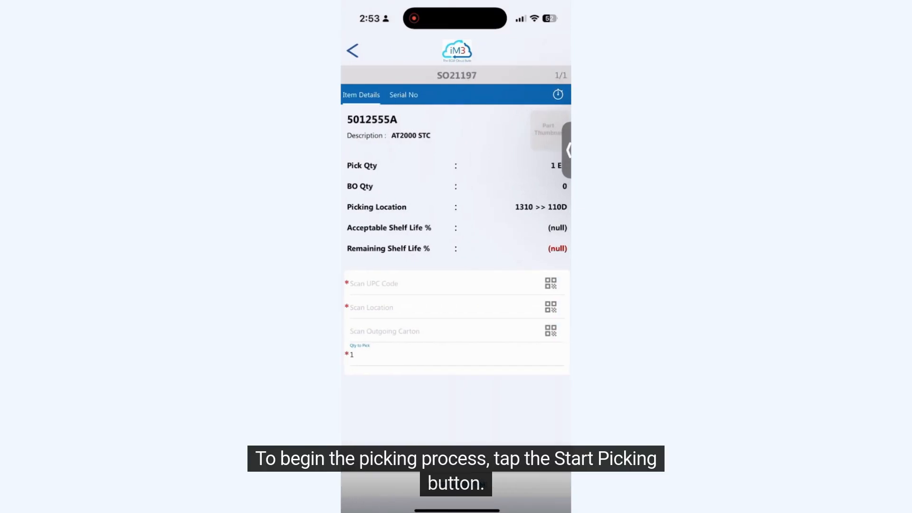
Enter UPC code 5012555A and picking location 110D for the part
click(442, 284)
click(368, 458)
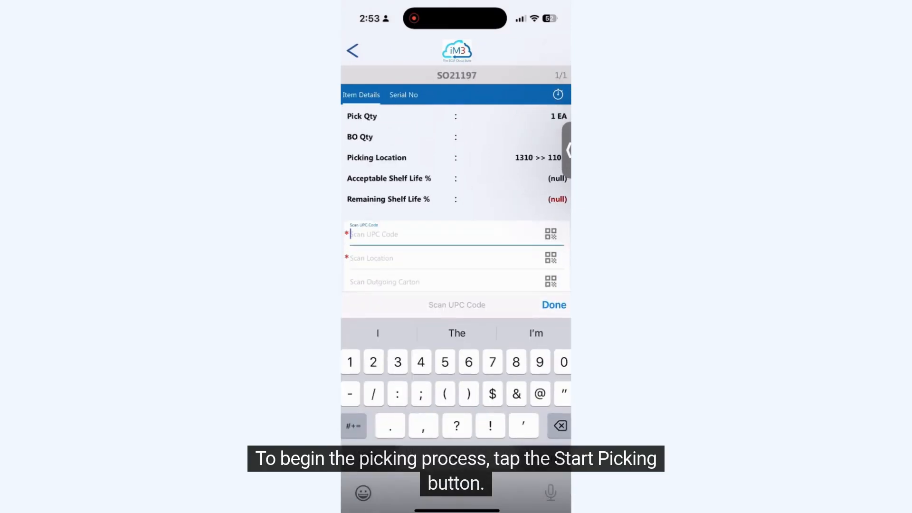
text(50)
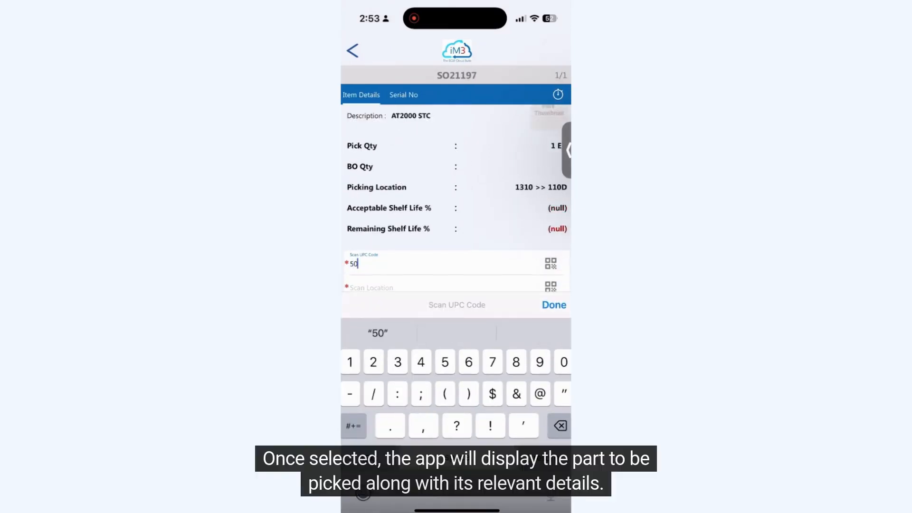
text(12)
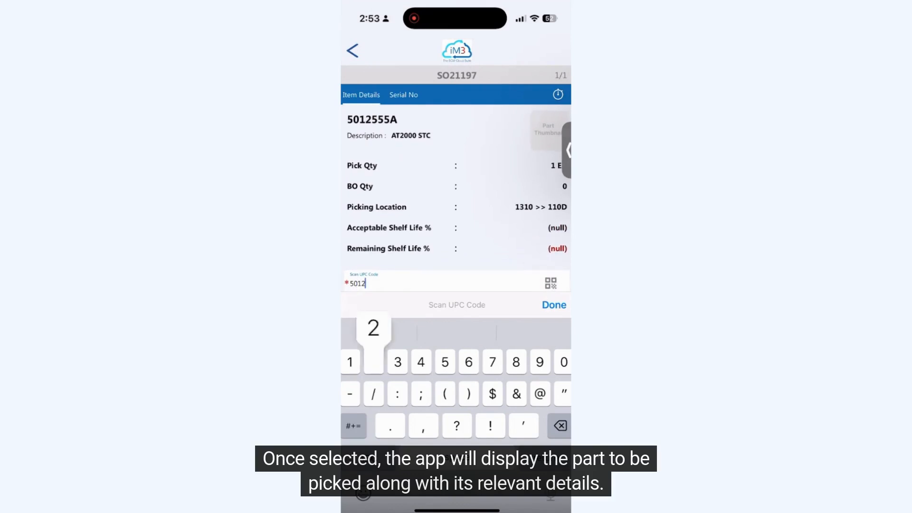
text(555)
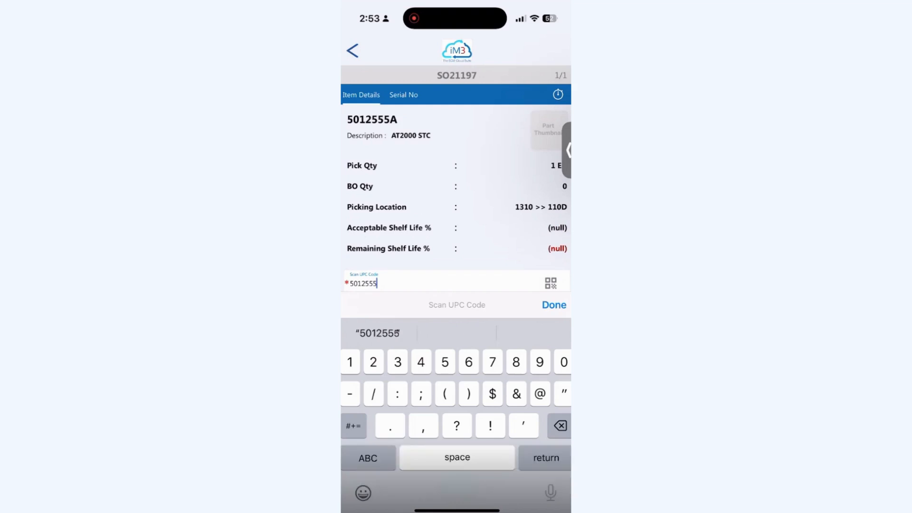
text(A)
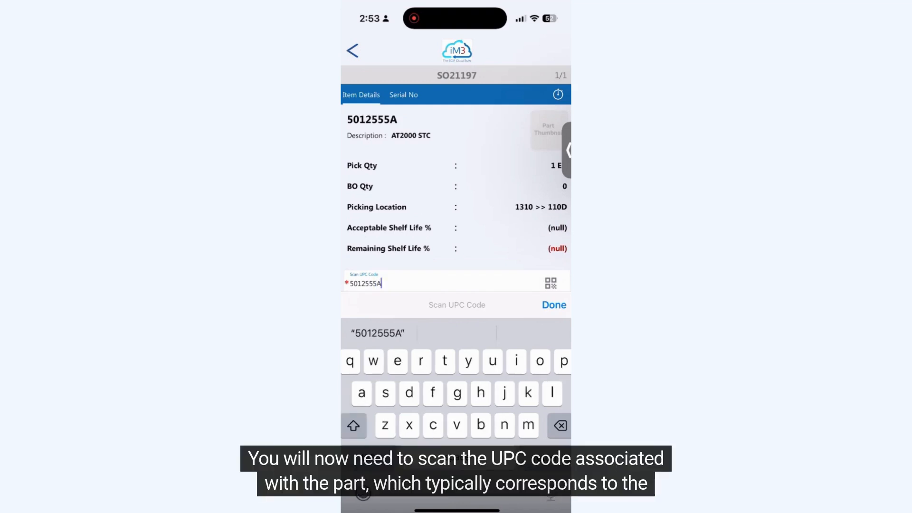
click(554, 305)
click(380, 308)
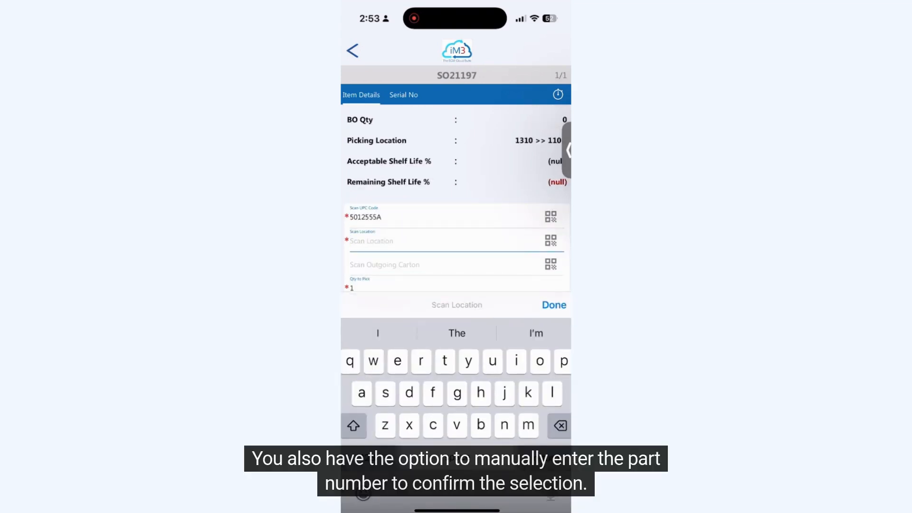
text(11)
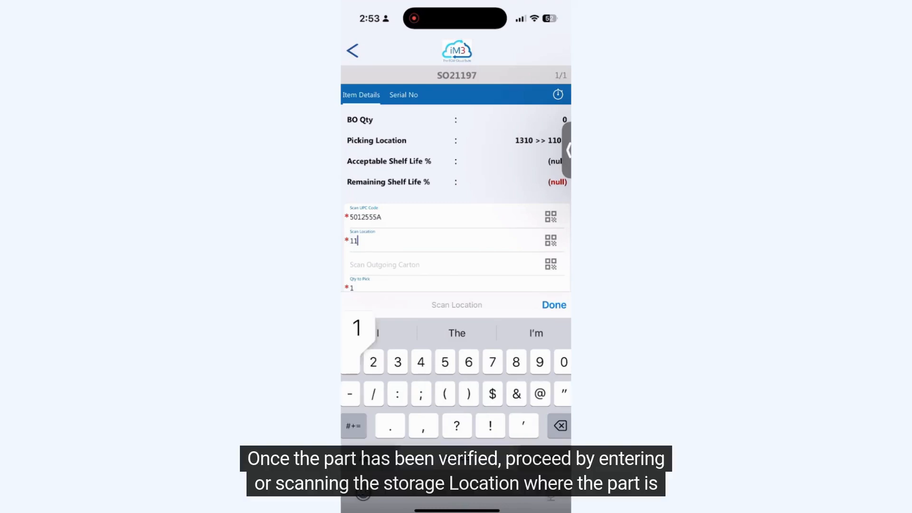
text(0D)
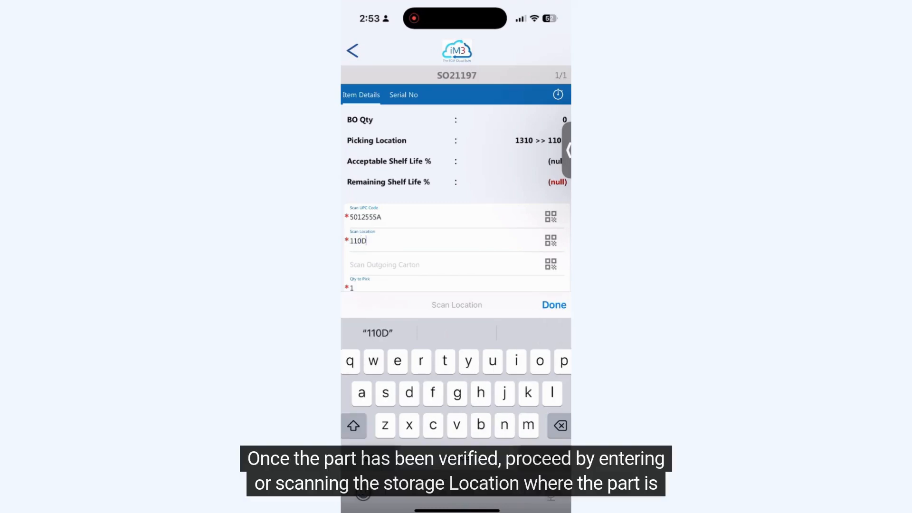
scroll(457, 200, down, 1)
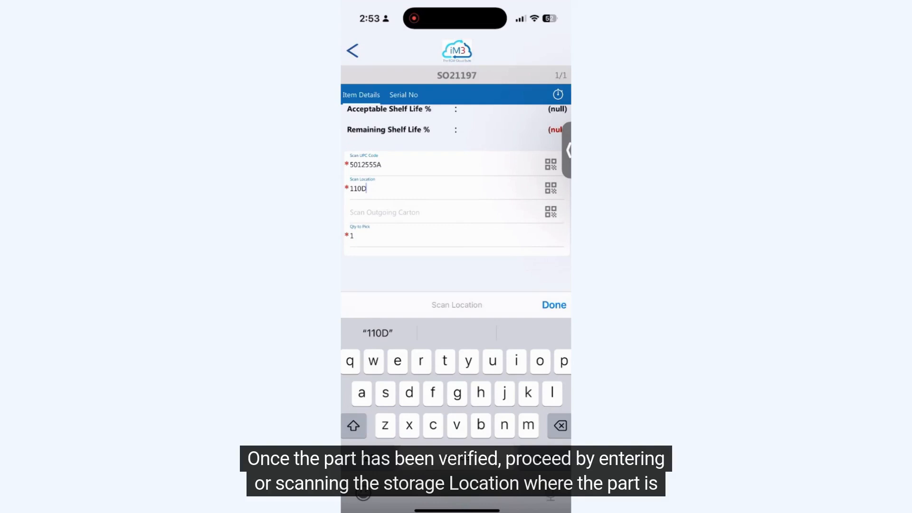
Add serial number 123AB45 on the serial number tab
click(404, 96)
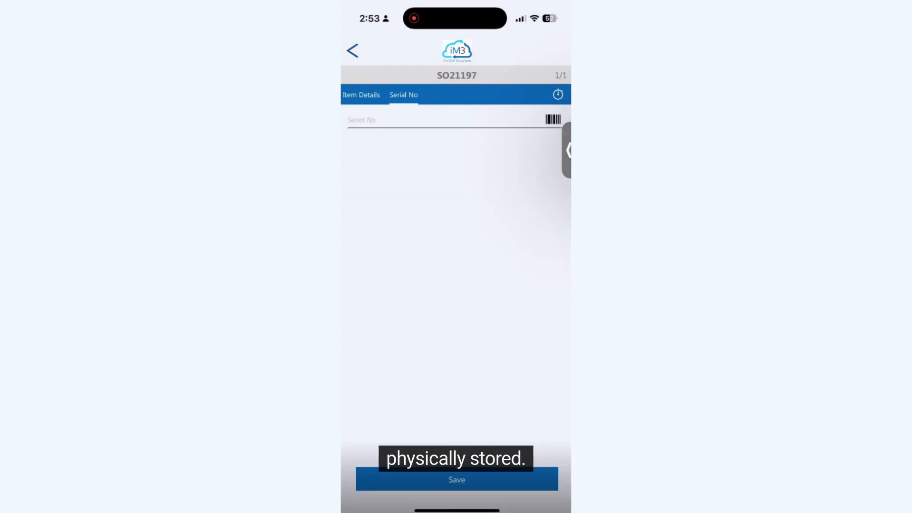
click(442, 119)
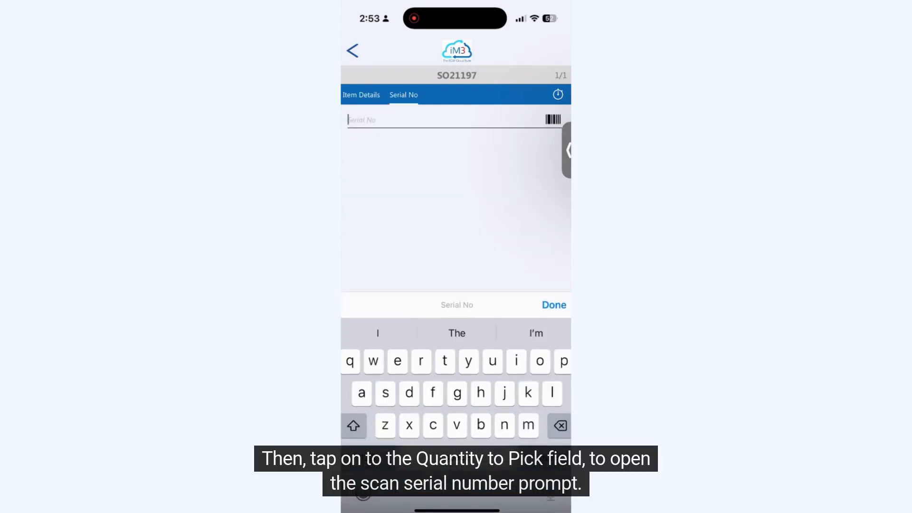
click(368, 458)
text(123)
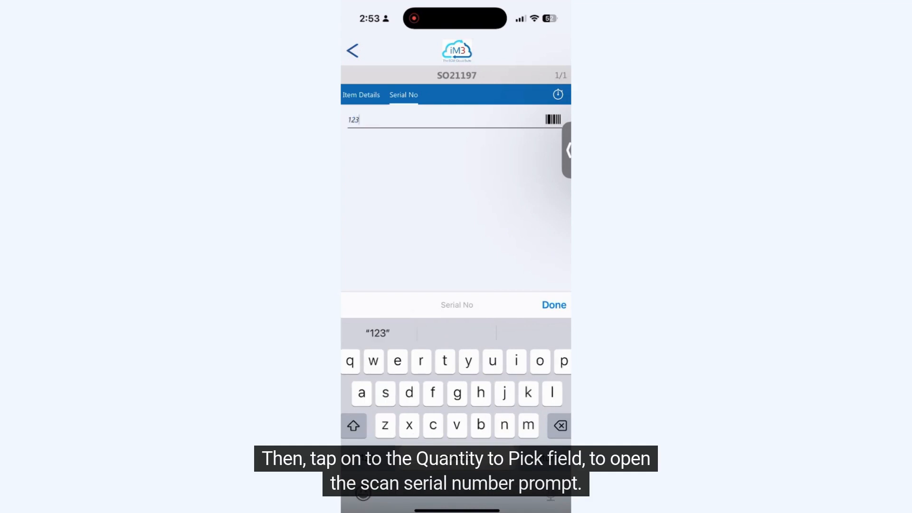
text(AB)
click(368, 458)
text(45)
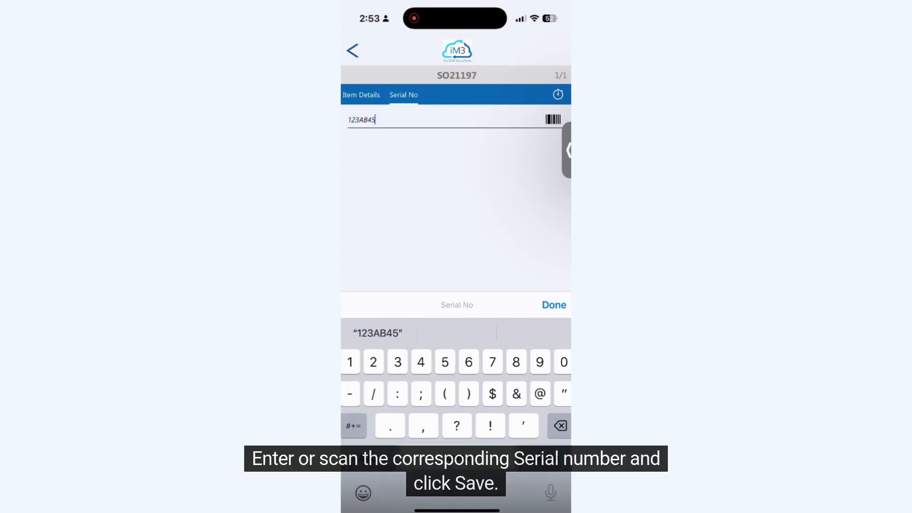
click(554, 305)
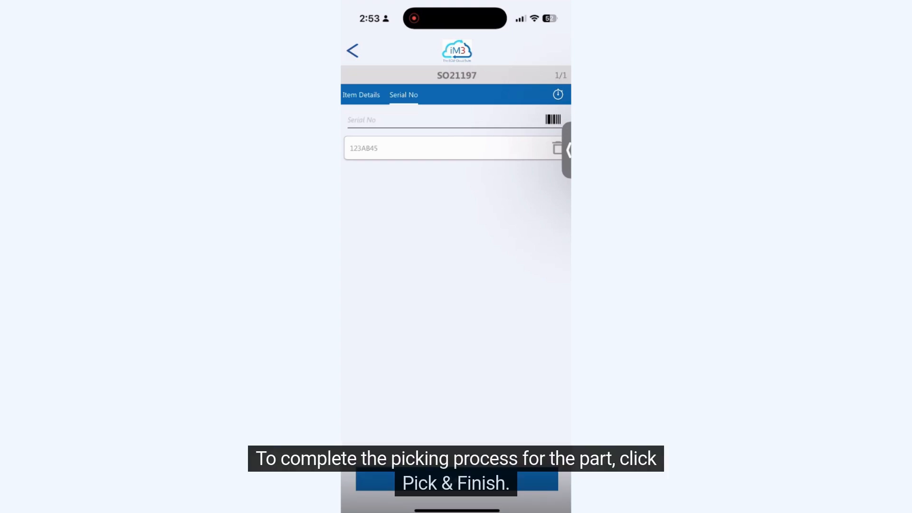
Return to the item details, pick and finish the part, and acknowledge the confirmation
click(361, 95)
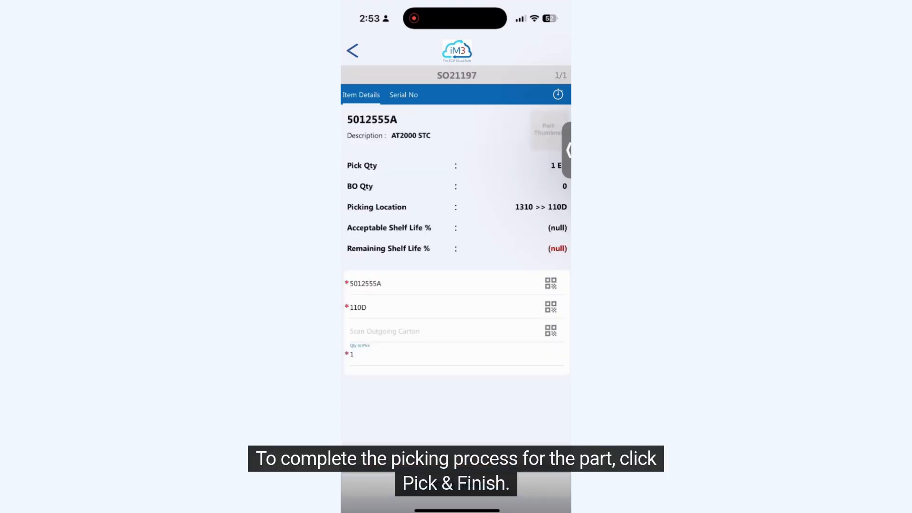
click(456, 485)
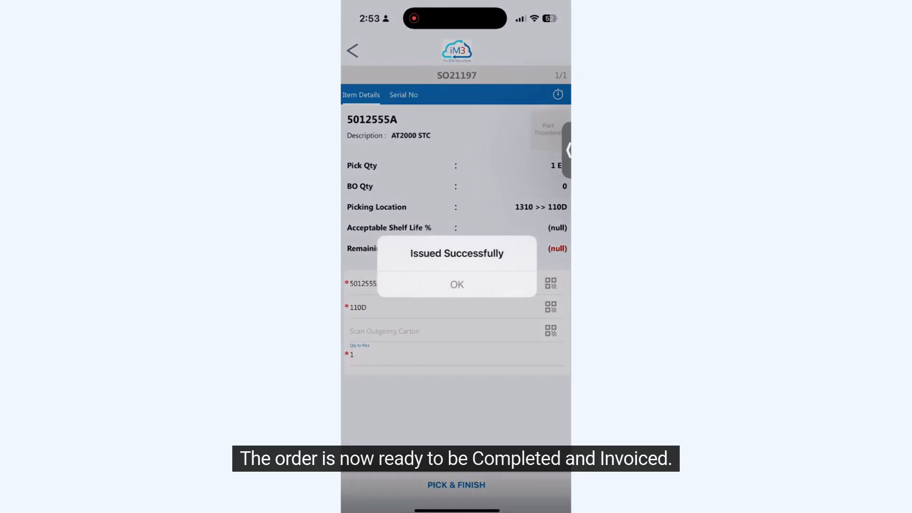
click(457, 285)
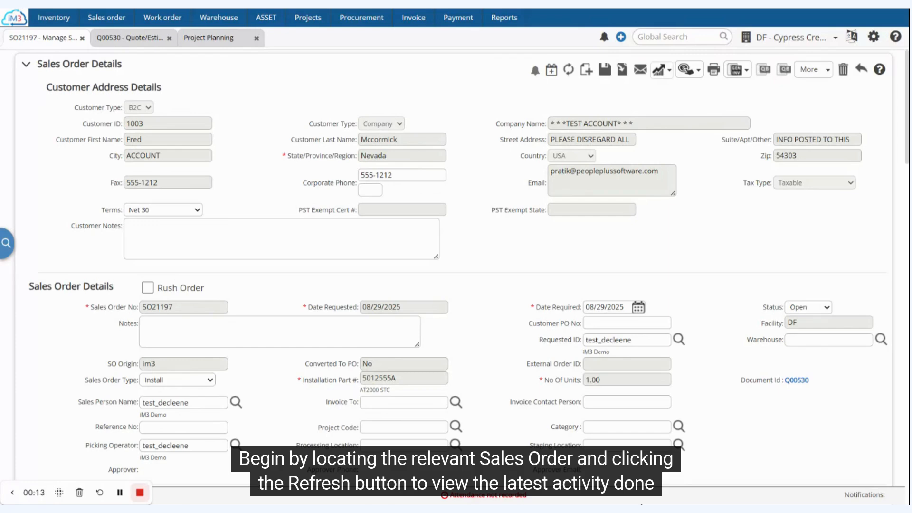
Refresh the sales order, then generate a customer invoice with Invoice & Close SO for both parts
click(569, 71)
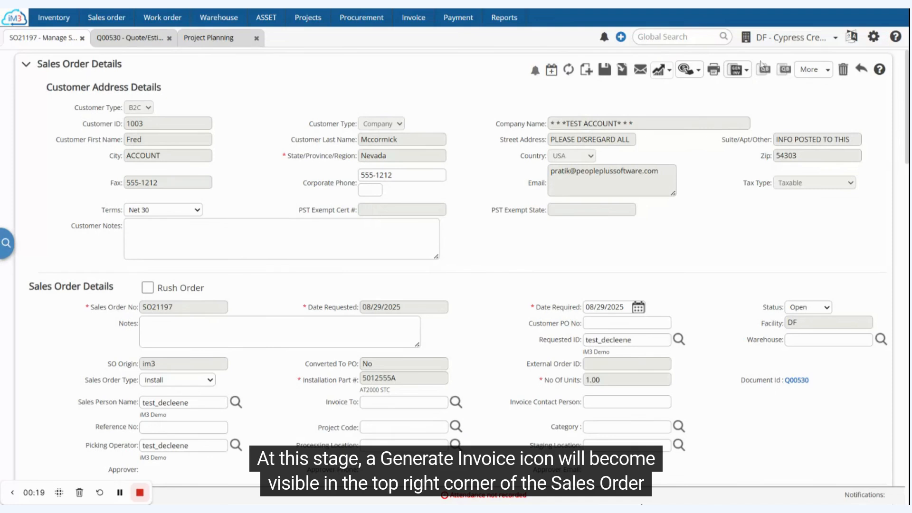
click(736, 70)
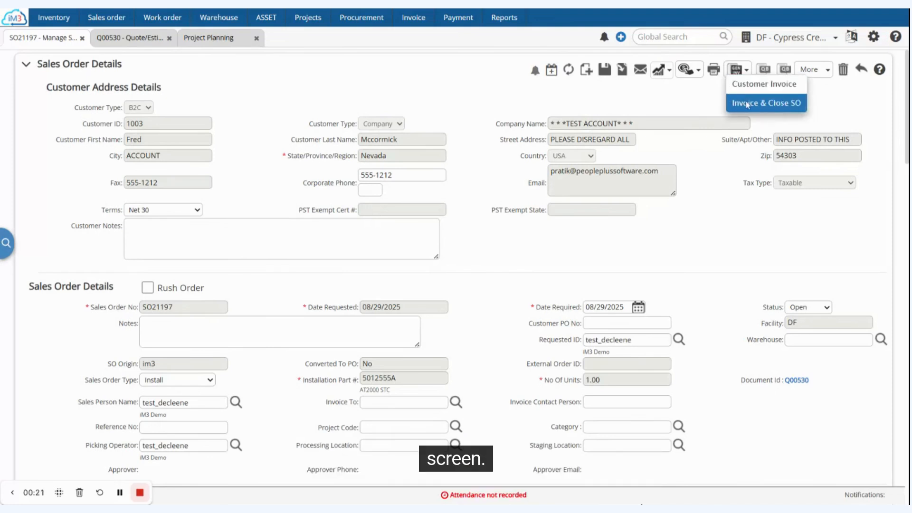
click(765, 103)
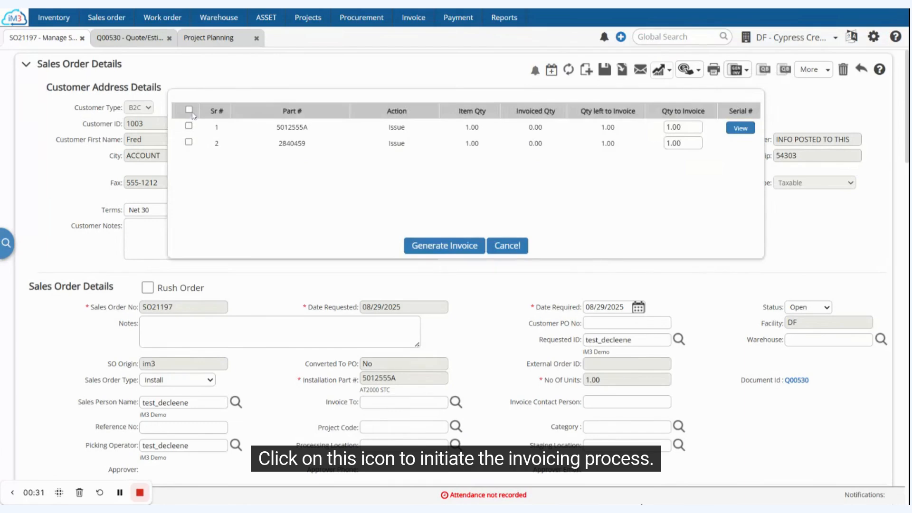
click(189, 110)
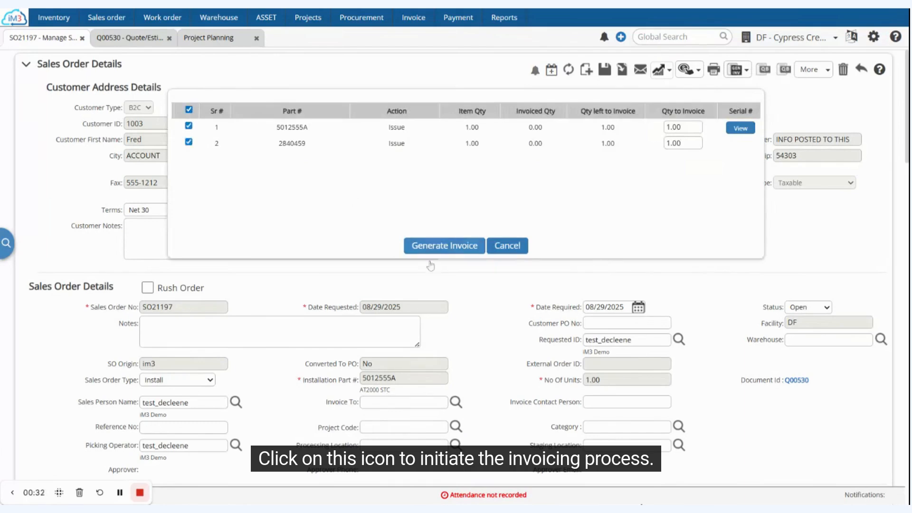
click(441, 246)
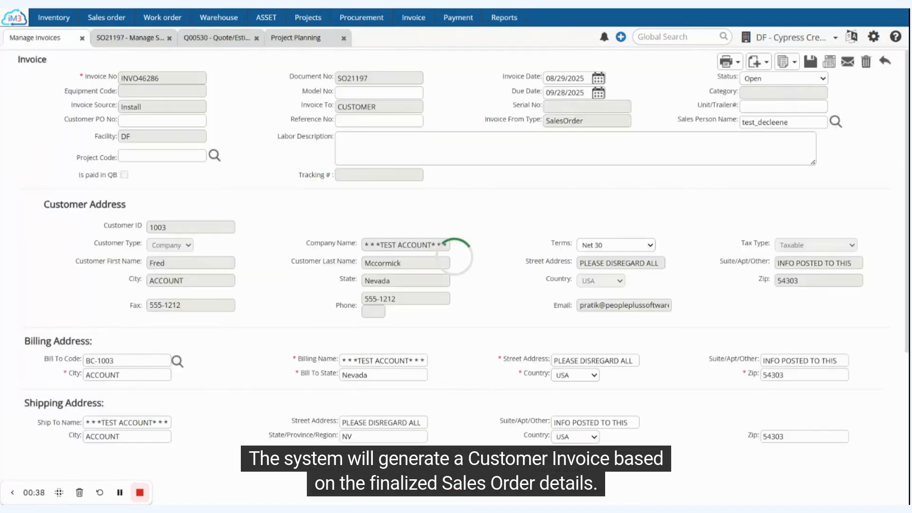
Review the generated invoice, set its status to Approved, and save it
scroll(456, 266, down, 10)
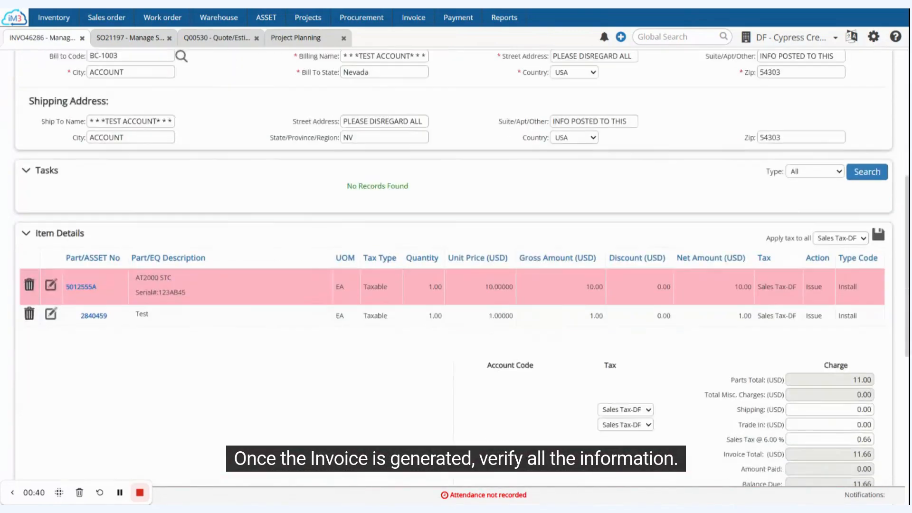
scroll(456, 266, up, 10)
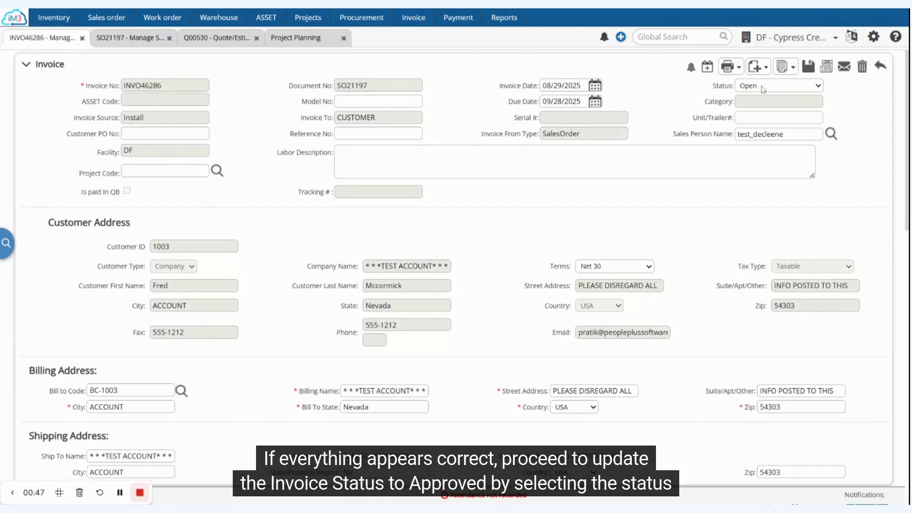
click(759, 123)
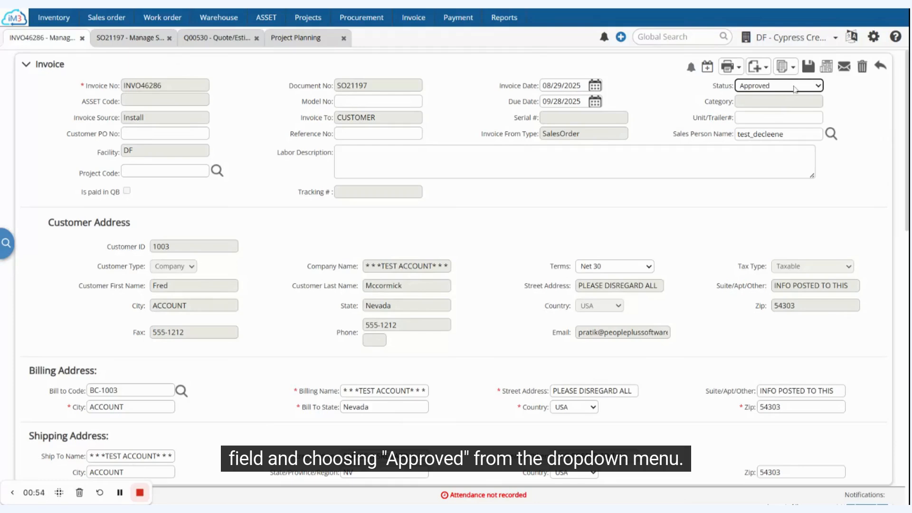
click(808, 66)
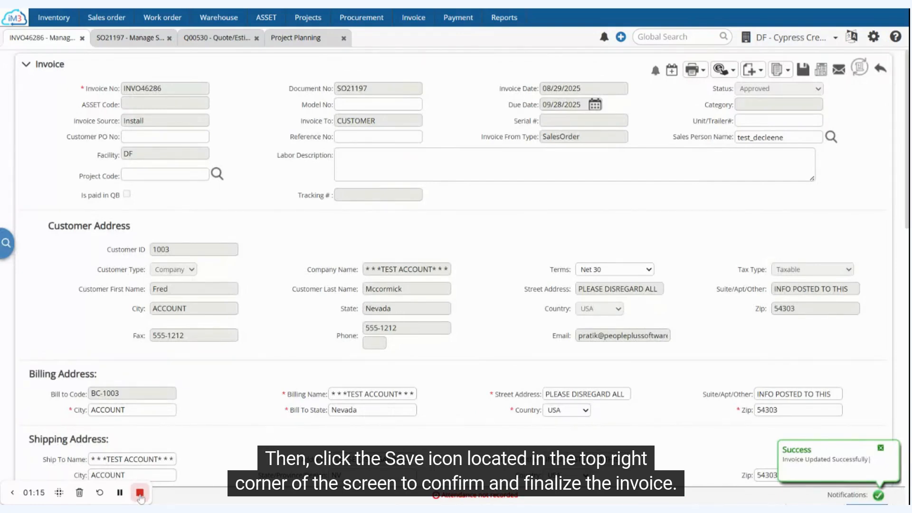
click(140, 494)
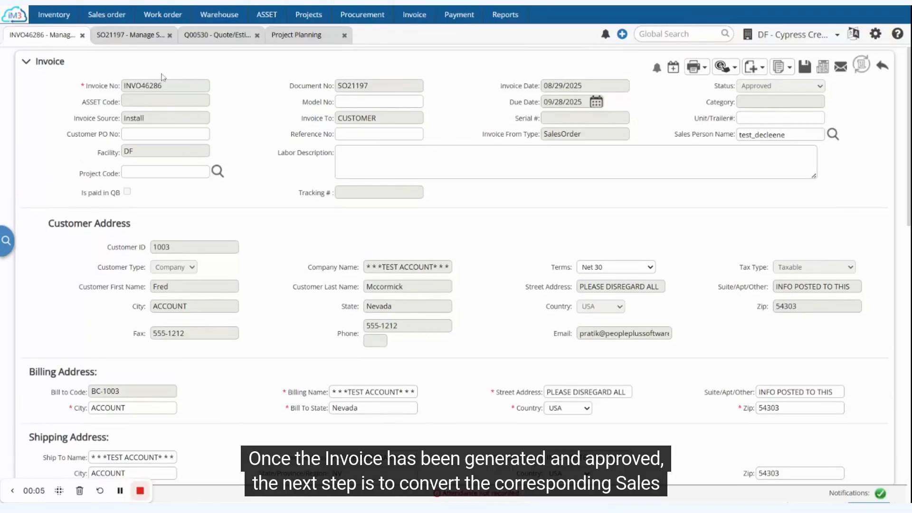
Return to the sales order and generate a work order for part 5012555A
click(148, 40)
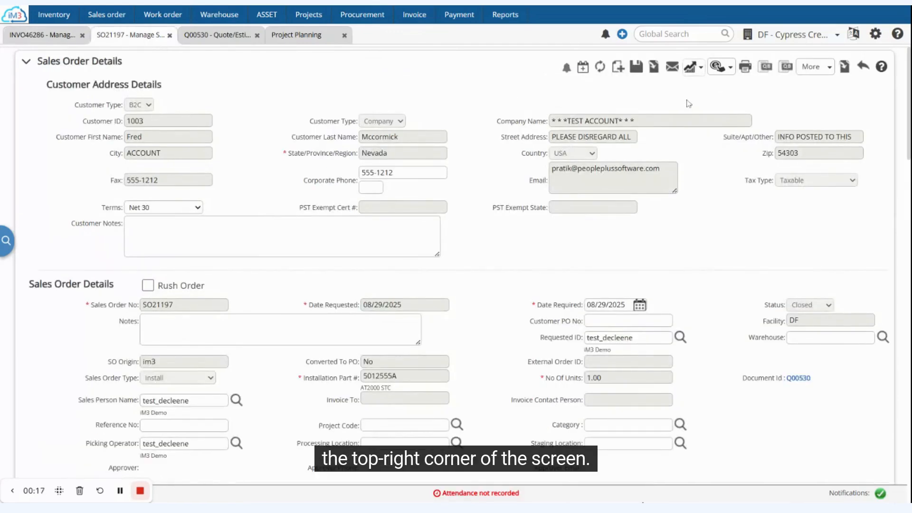
click(655, 67)
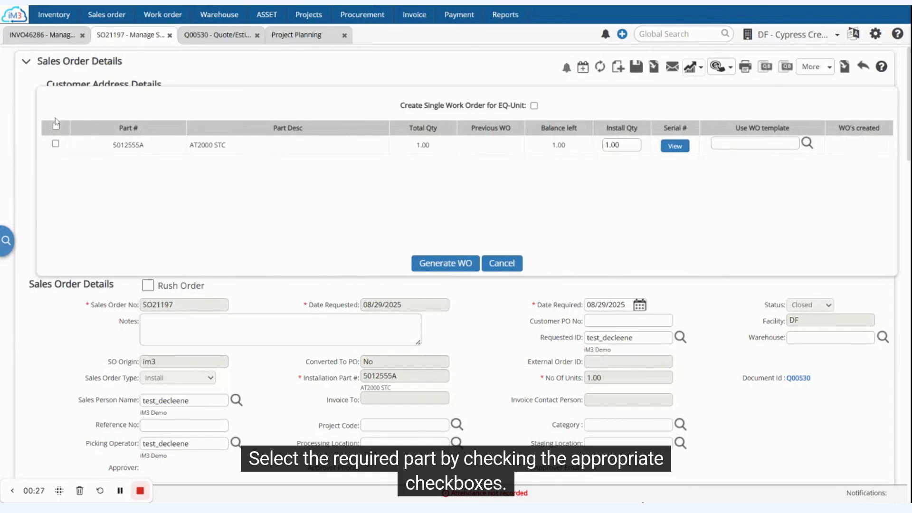
click(56, 126)
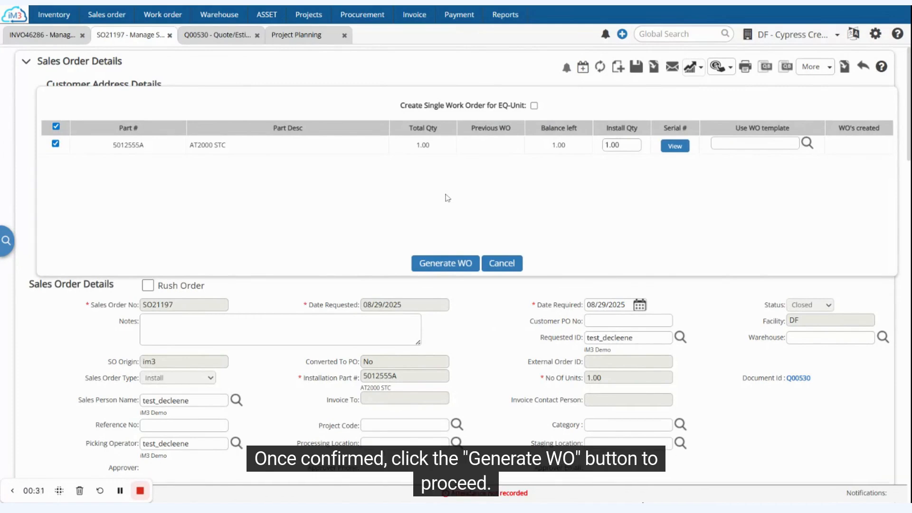
click(434, 264)
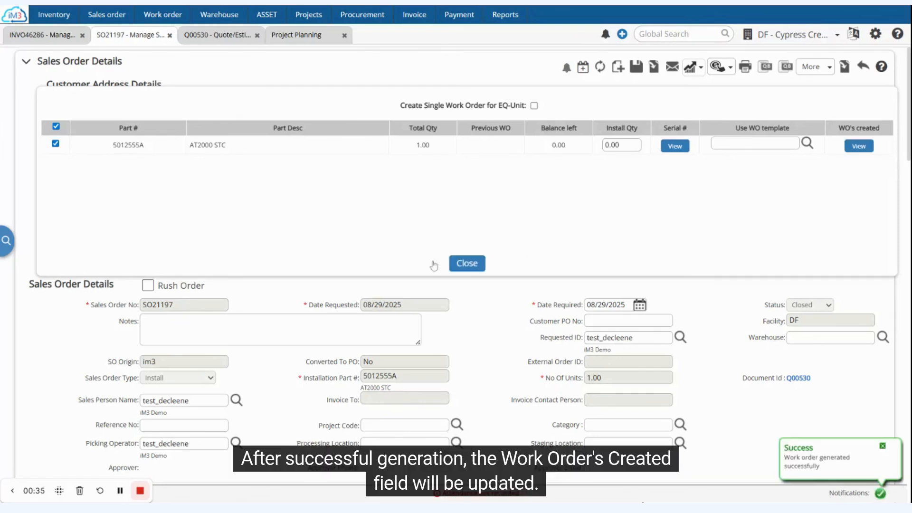
Open the generated work order from the sales order and look through its details and parts
click(860, 147)
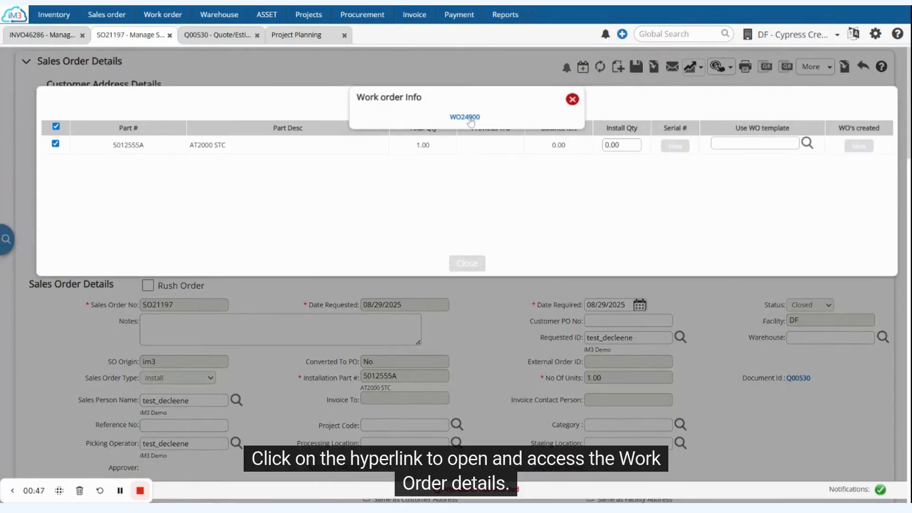
click(466, 117)
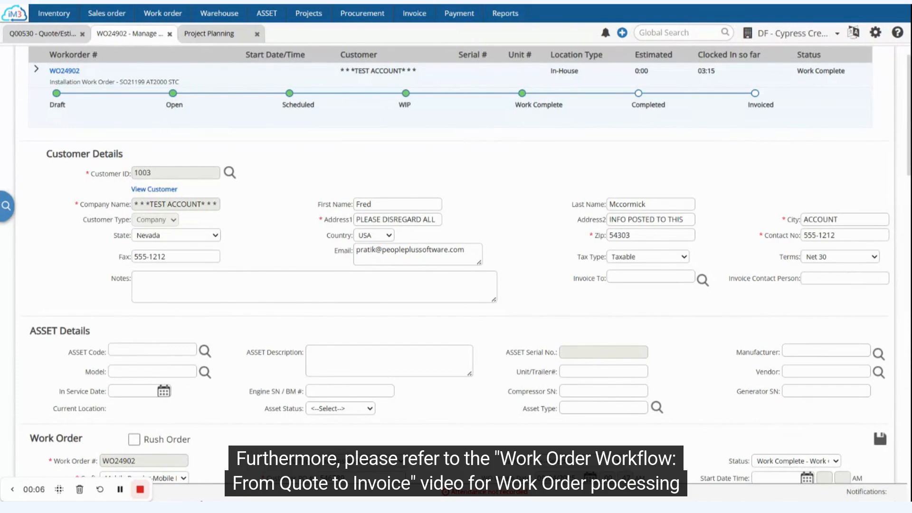
scroll(445, 265, down, 2)
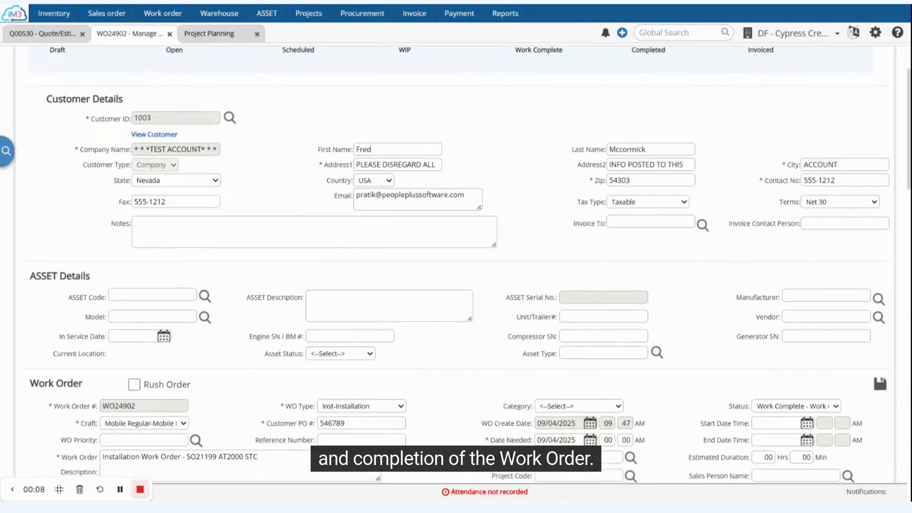
scroll(445, 264, down, 3)
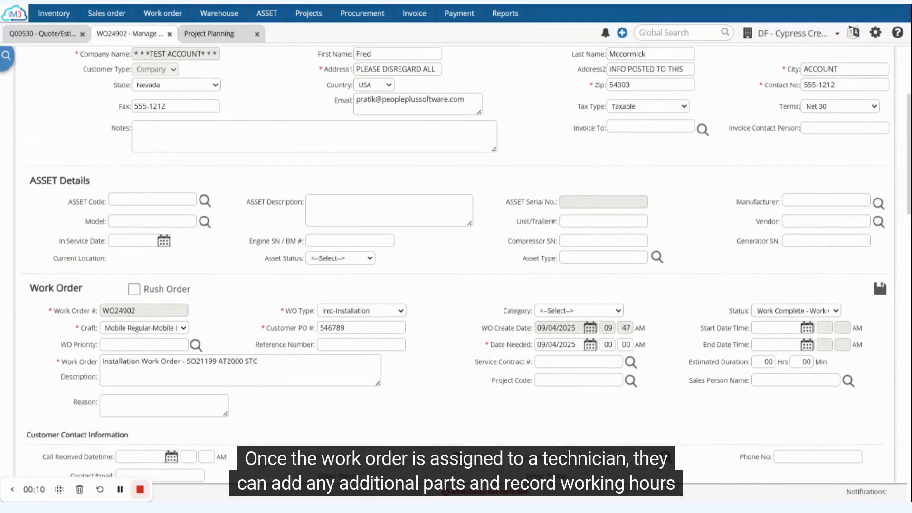
scroll(445, 264, down, 8)
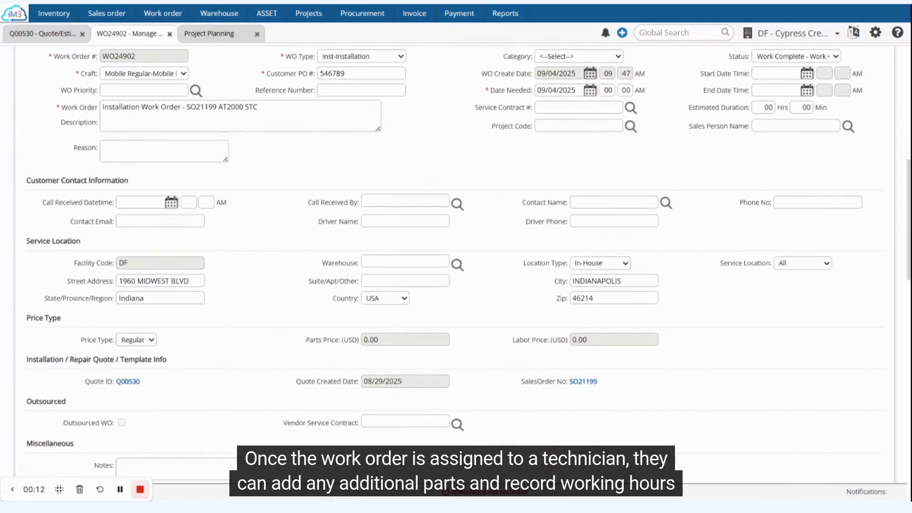
scroll(445, 264, down, 18)
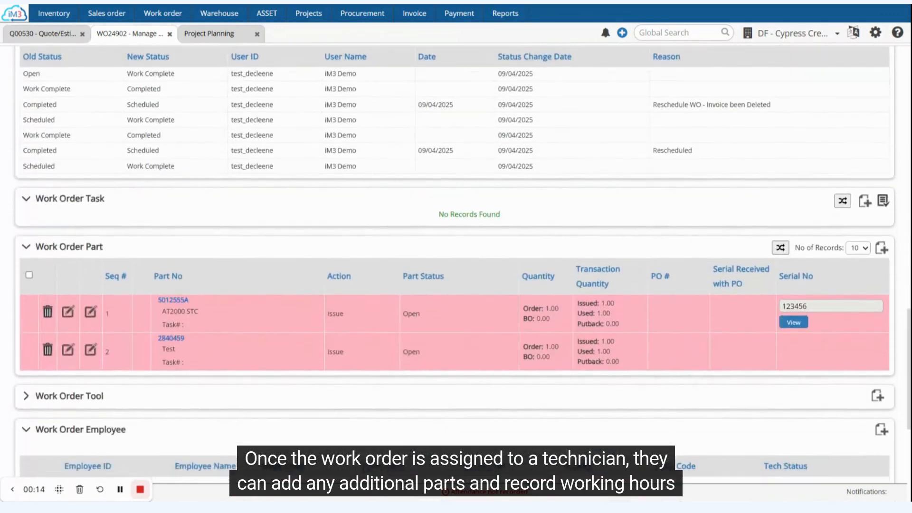
scroll(445, 264, down, 6)
scroll(445, 265, up, 20)
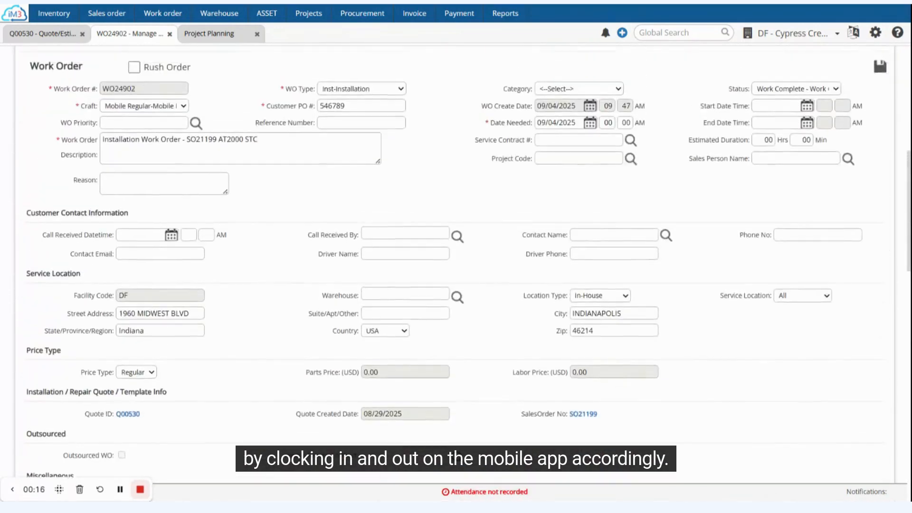
scroll(814, 198, up, 4)
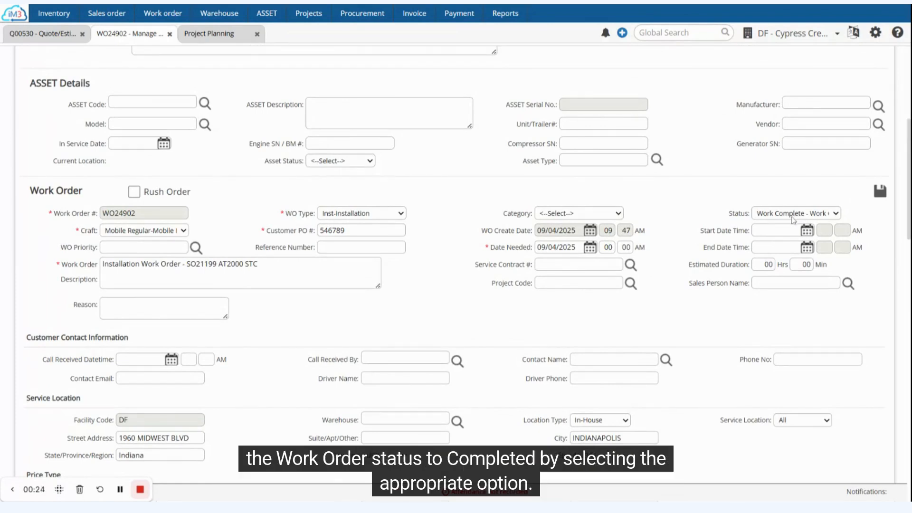
Set the work order status to Completed and save it
click(780, 232)
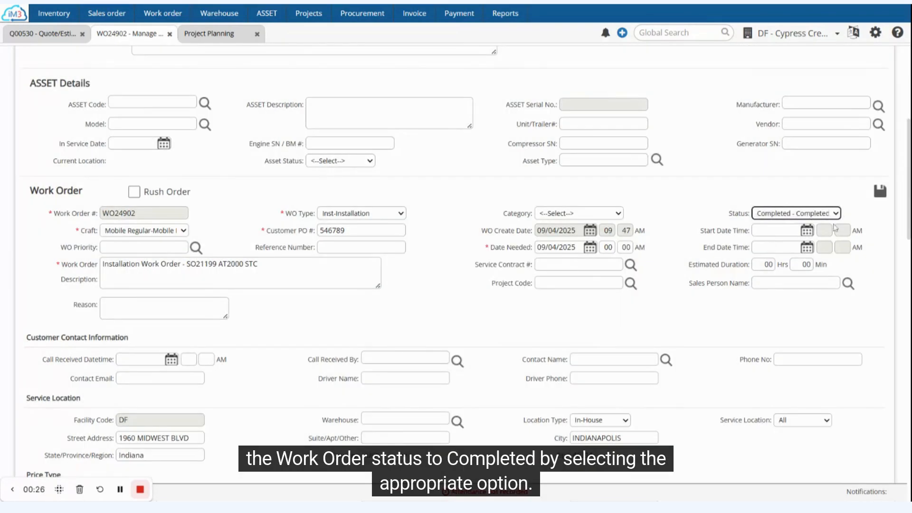
click(880, 191)
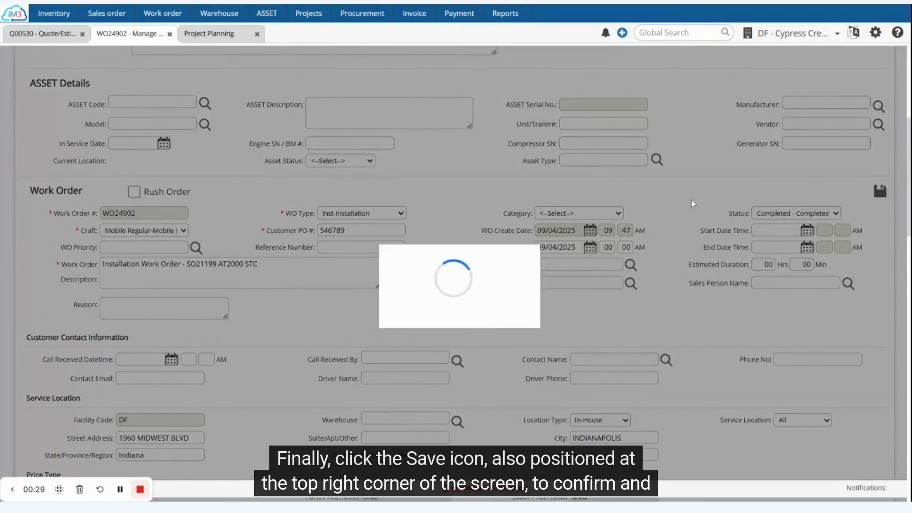
click(433, 312)
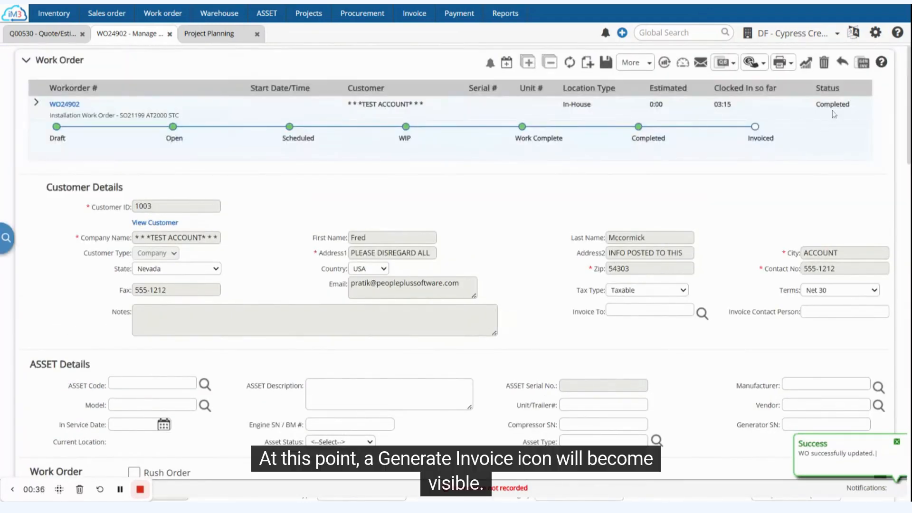
Generate the internal invoice from the work order, review its charges, set its status to Approved and save
click(863, 63)
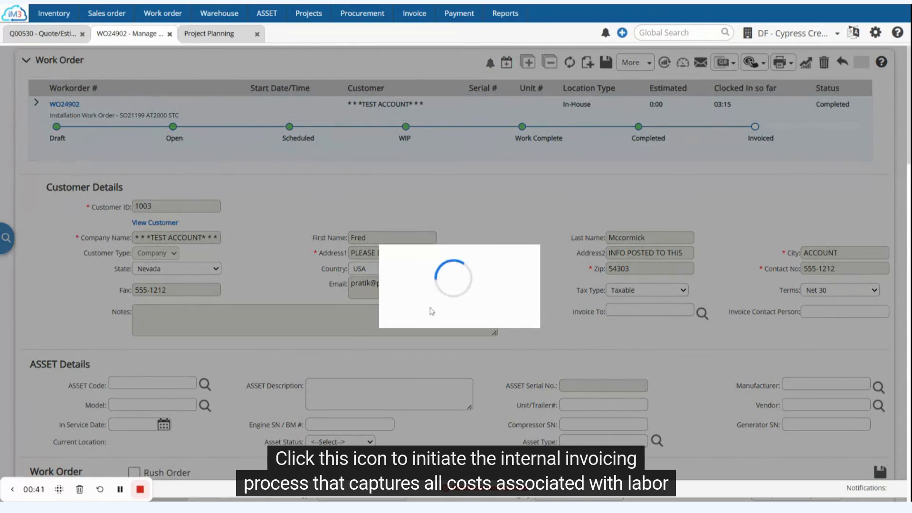
scroll(432, 311, down, 5)
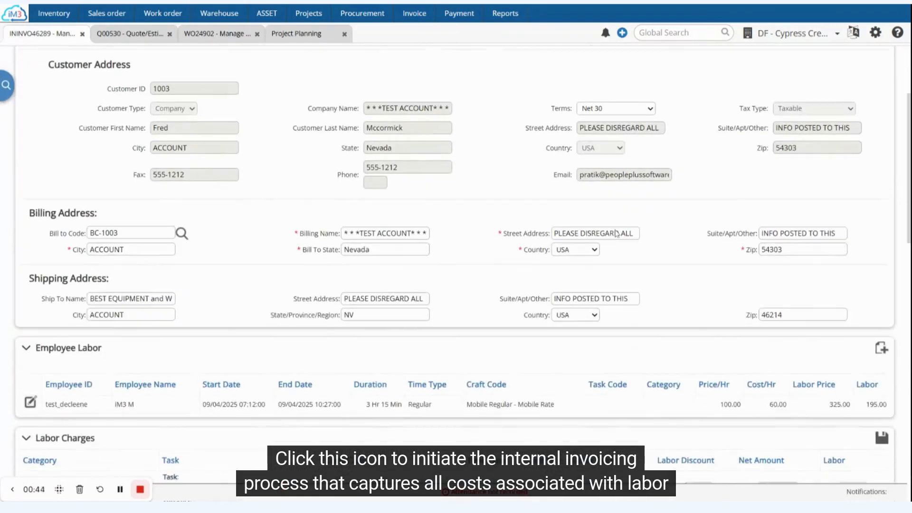
scroll(617, 234, down, 6)
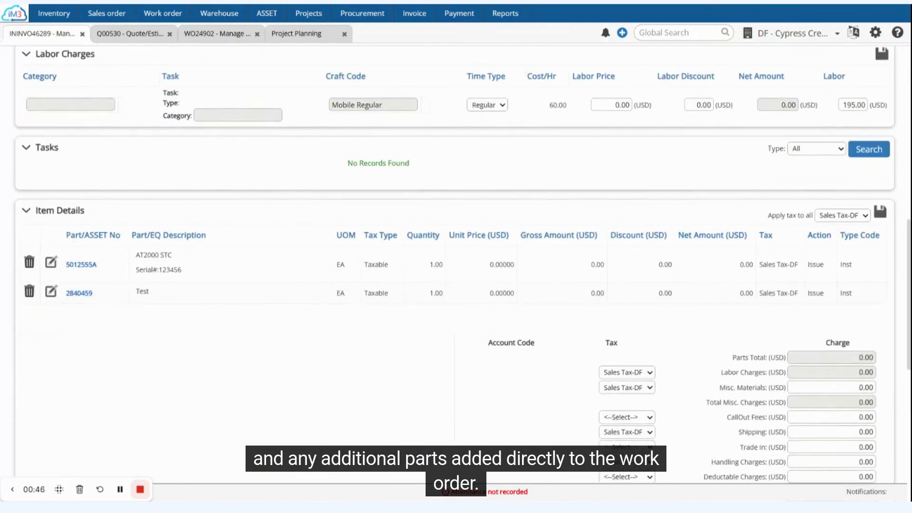
scroll(454, 261, down, 2)
scroll(454, 261, up, 12)
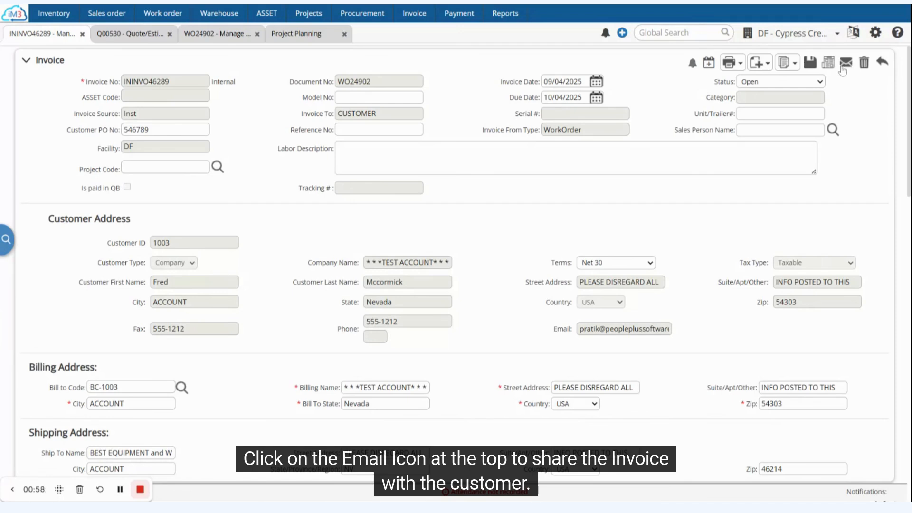
click(768, 96)
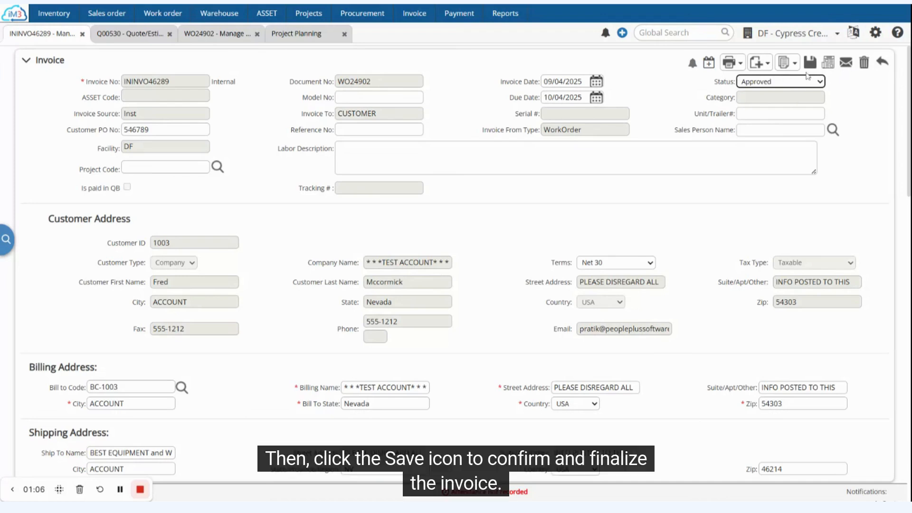
click(809, 65)
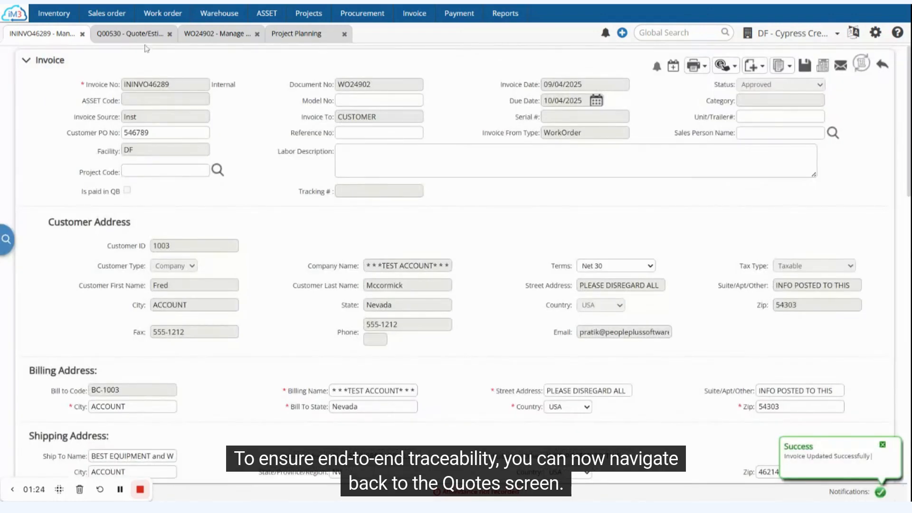
Open quote Q00530 and examine its linked sales orders, work orders and invoices
click(145, 40)
scroll(284, 295, down, 6)
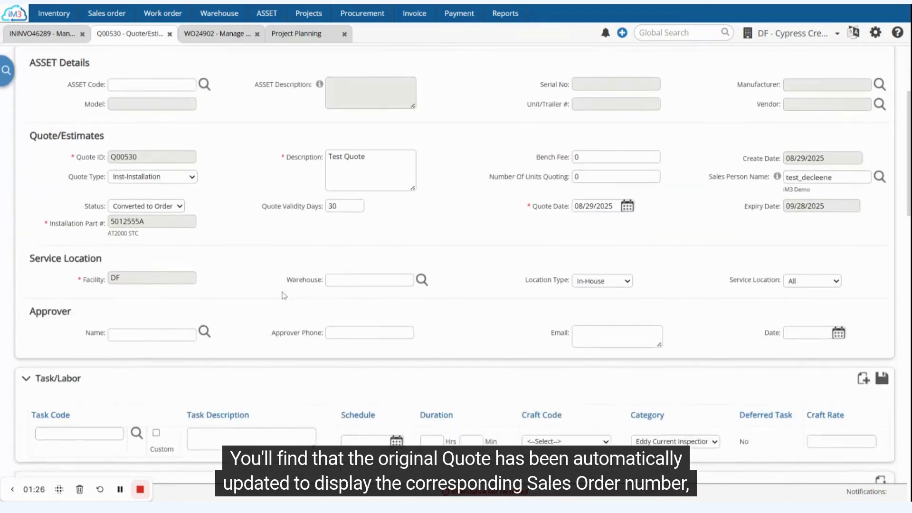
scroll(284, 295, down, 10)
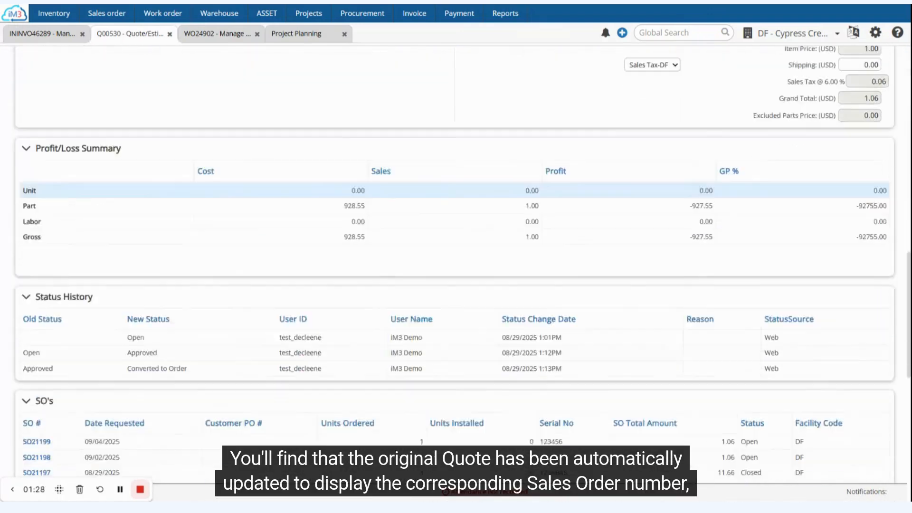
scroll(53, 272, down, 2)
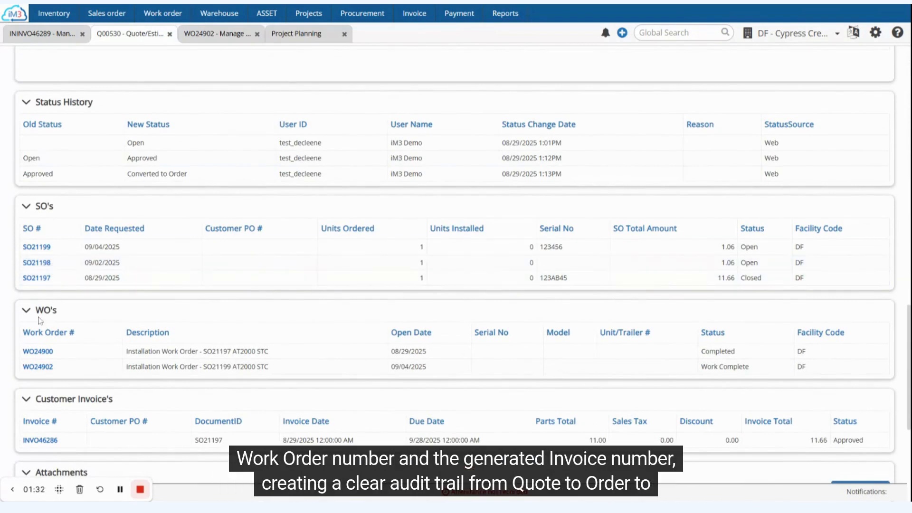
scroll(38, 317, down, 2)
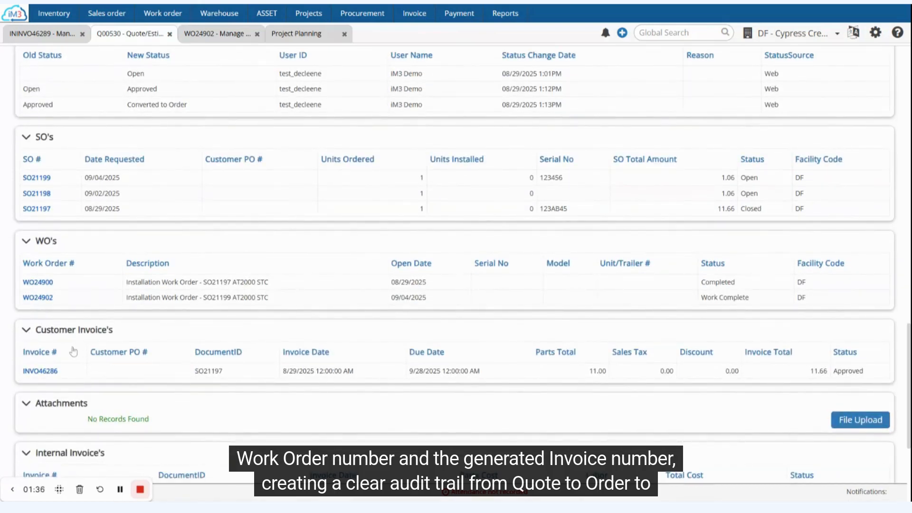
scroll(74, 352, down, 1)
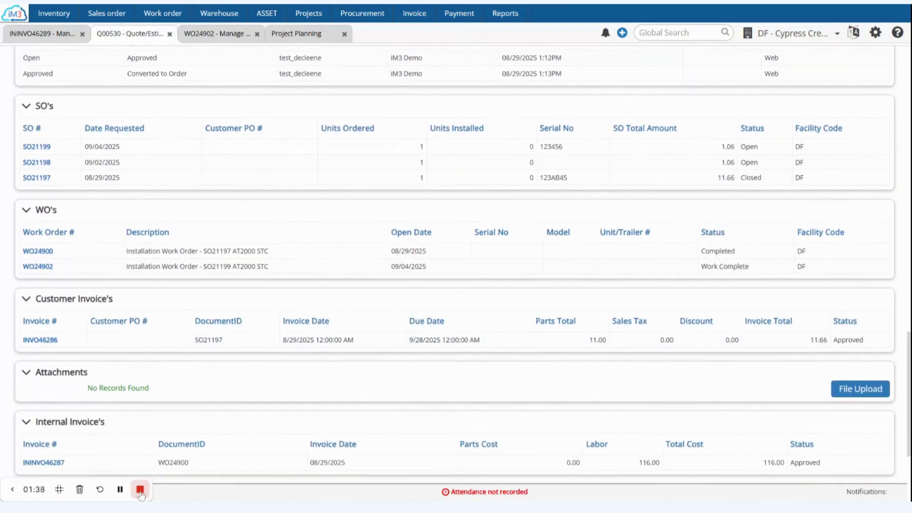